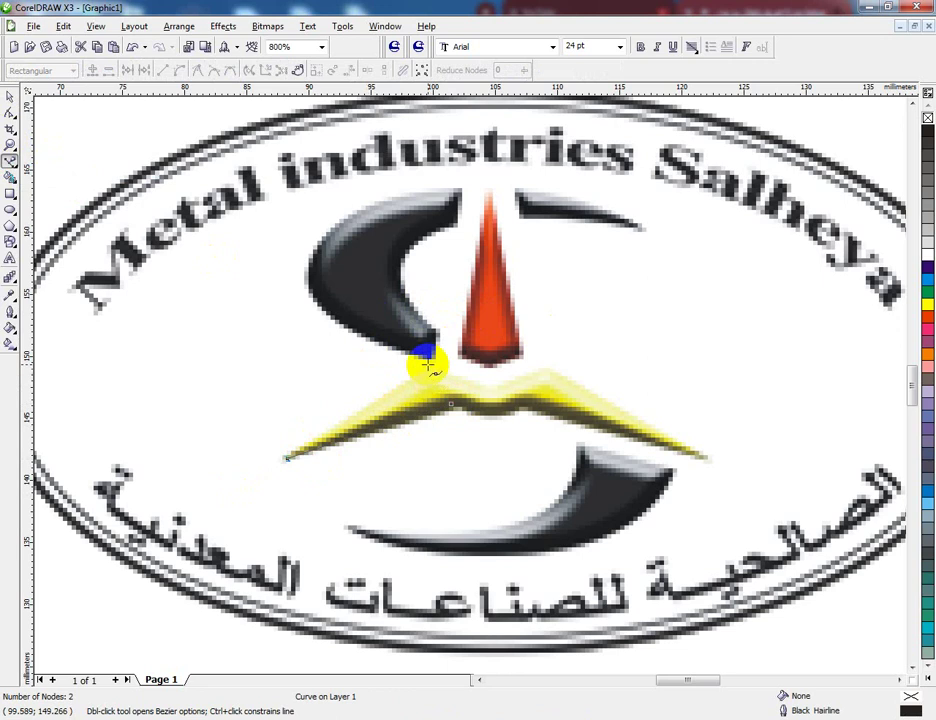
Step: Trace the rest of the yellow wing shape with straight Bezier segments through its peaks, tip and inner corners, and close the outline
click(510, 396)
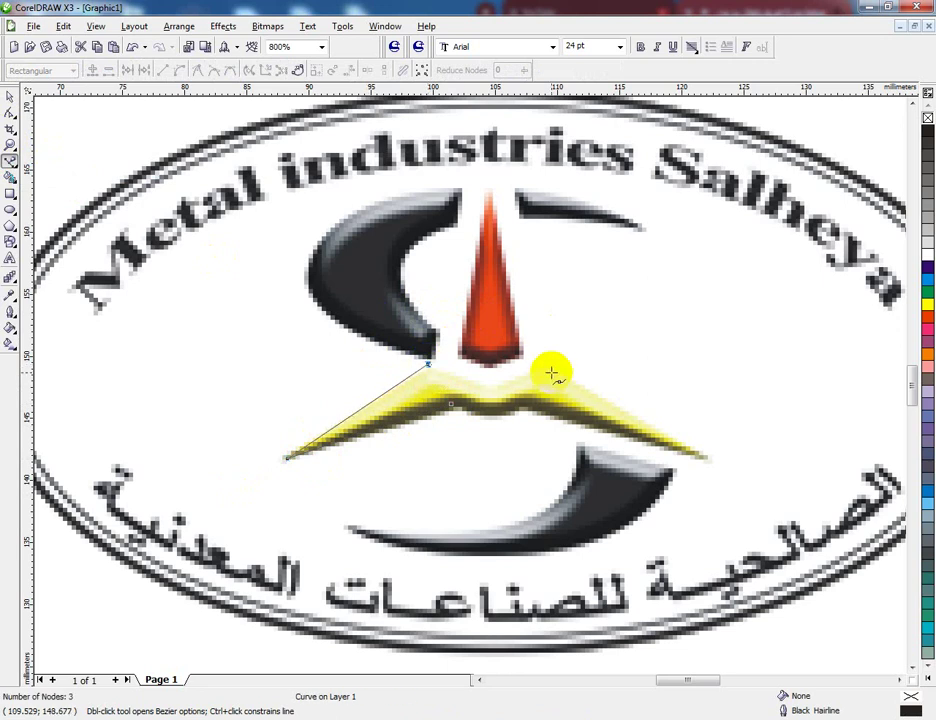
click(551, 370)
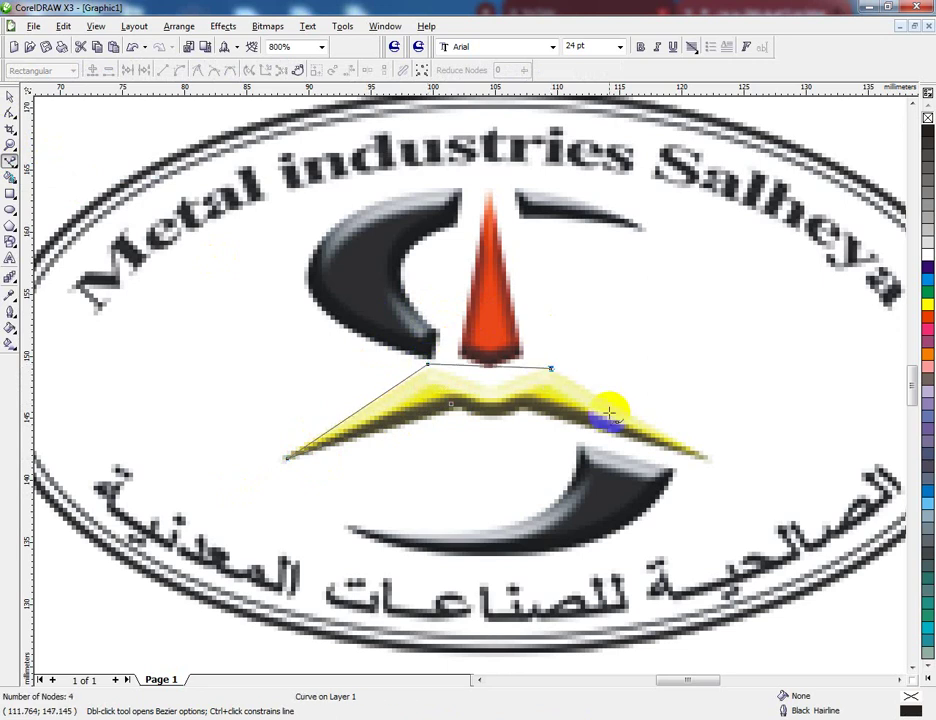
click(708, 460)
key(space)
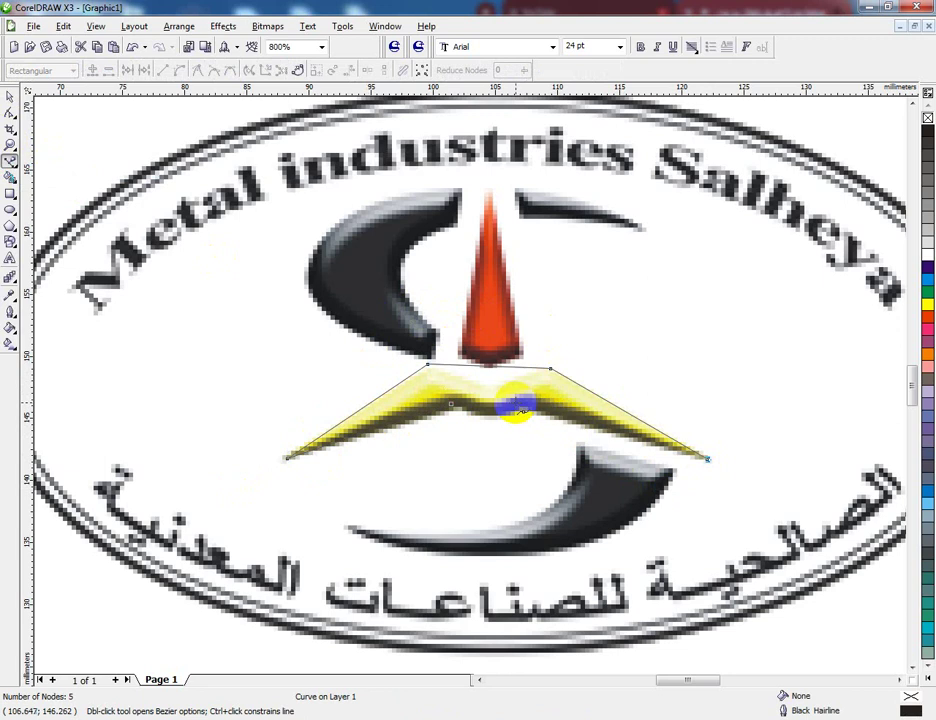
click(520, 404)
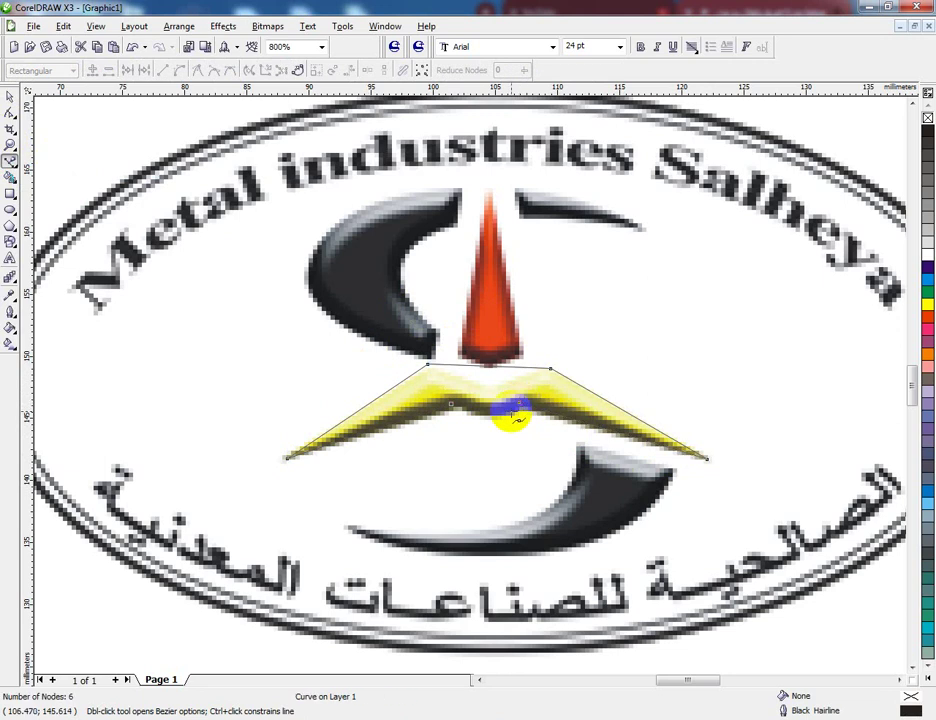
scroll(470, 384, up, 3)
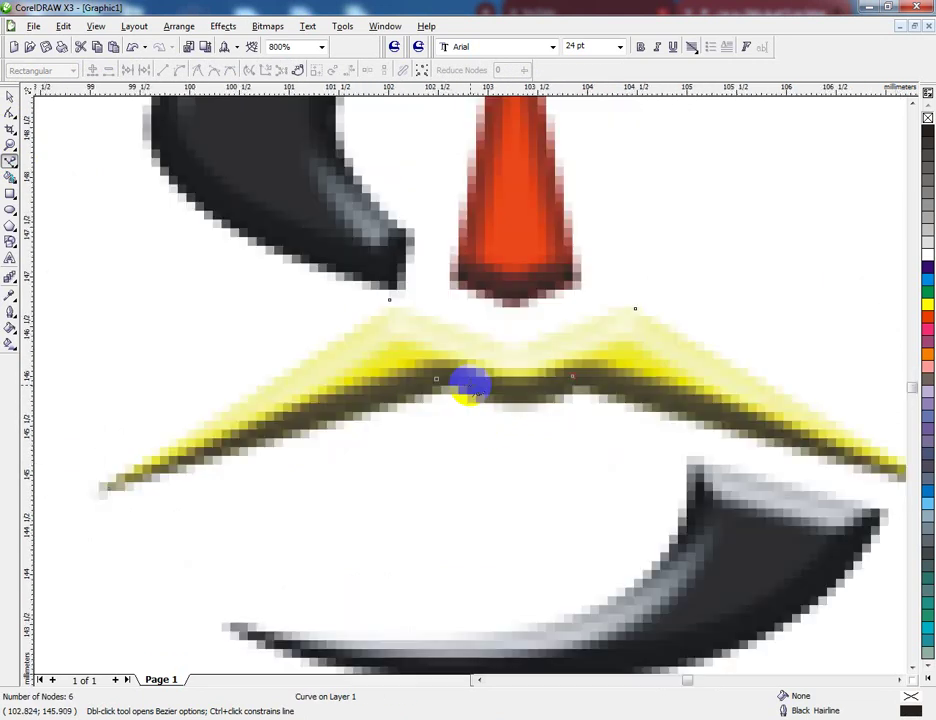
scroll(470, 384, up, 3)
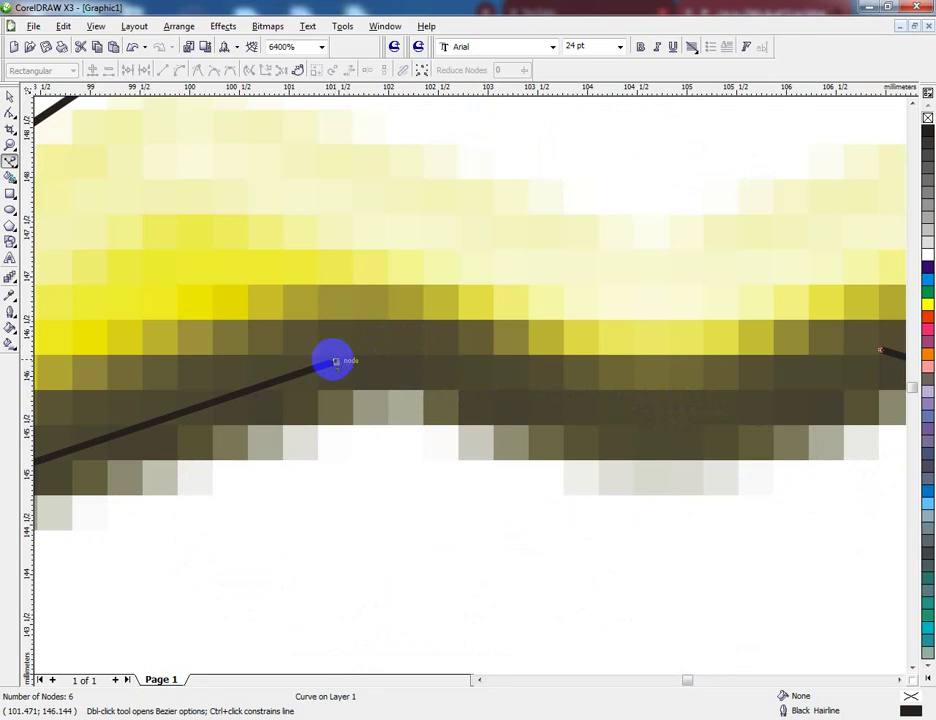
click(335, 362)
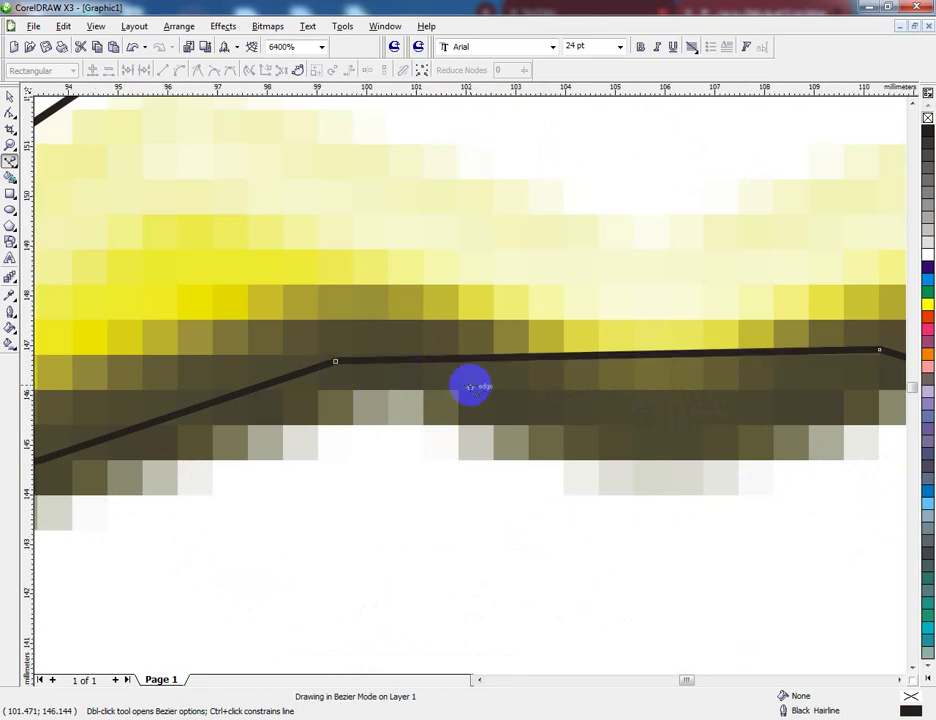
scroll(470, 386, down, 1)
scroll(470, 386, down, 2)
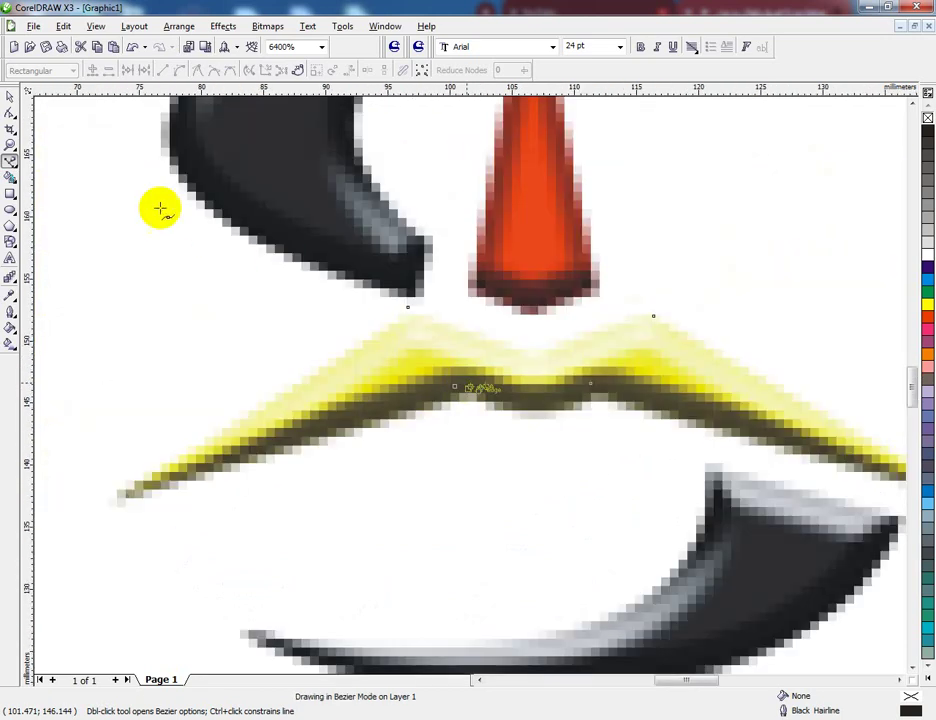
scroll(66, 90, down, 1)
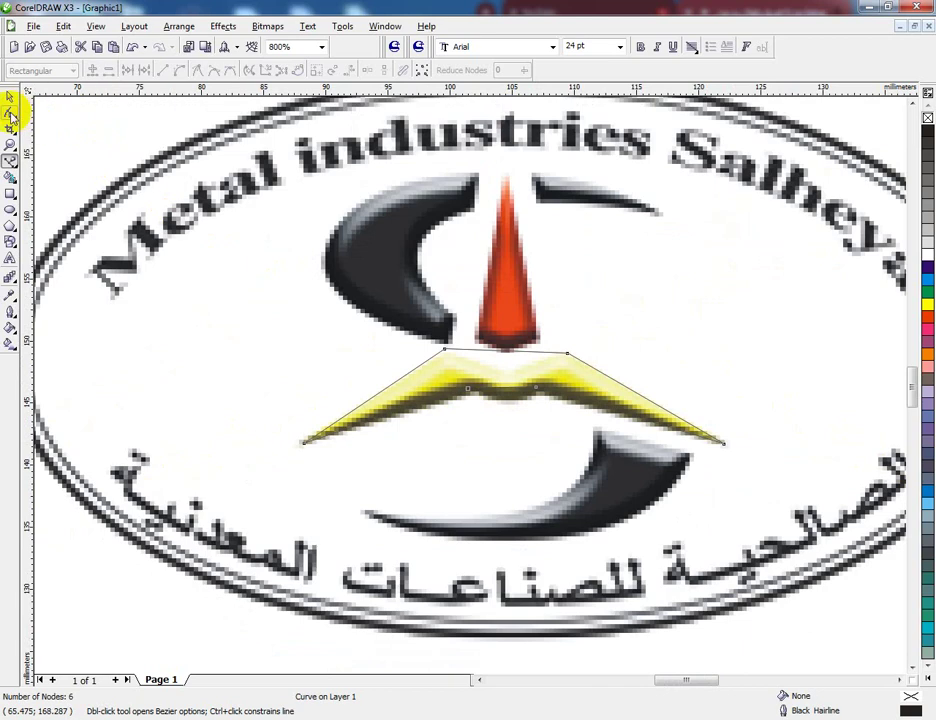
Step: Convert all segments of the wing outline to curves and bend its upper middle edge downward to follow the logo
key(space)
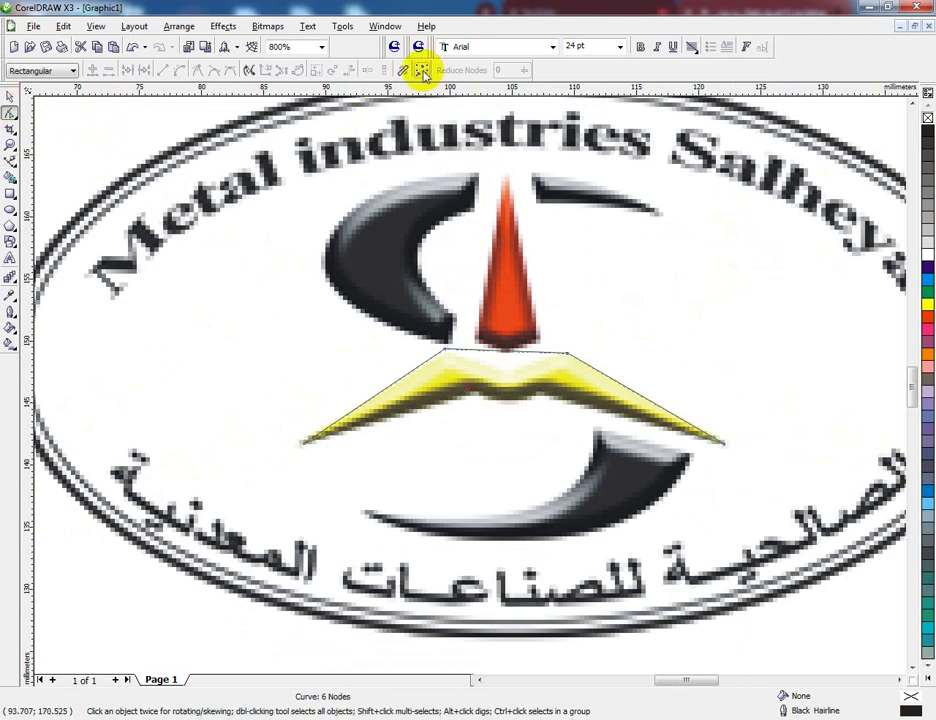
click(422, 71)
click(183, 73)
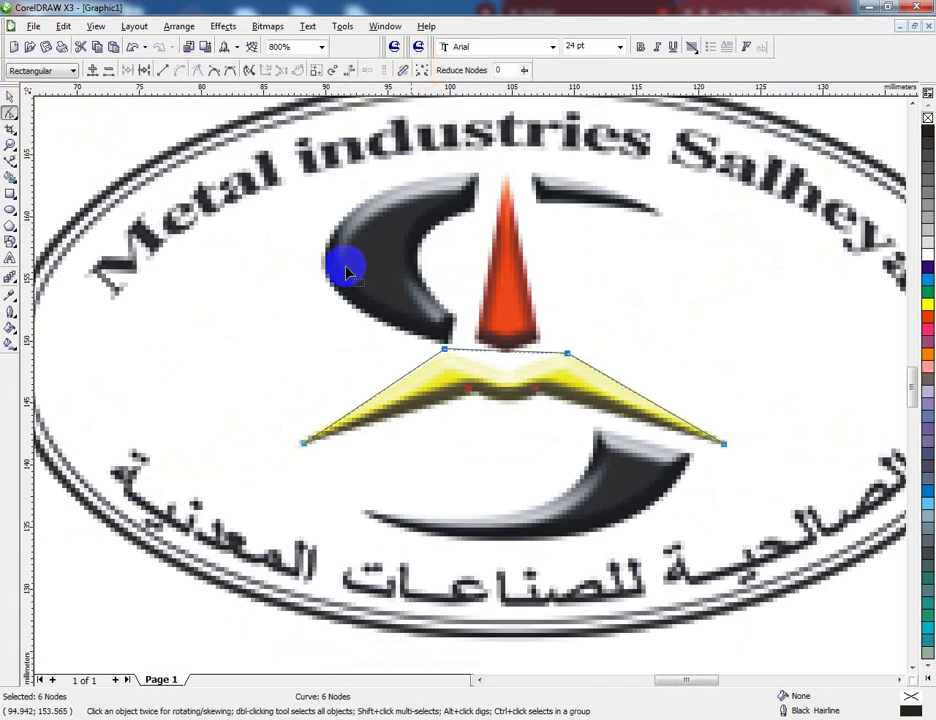
drag(521, 358, 510, 402)
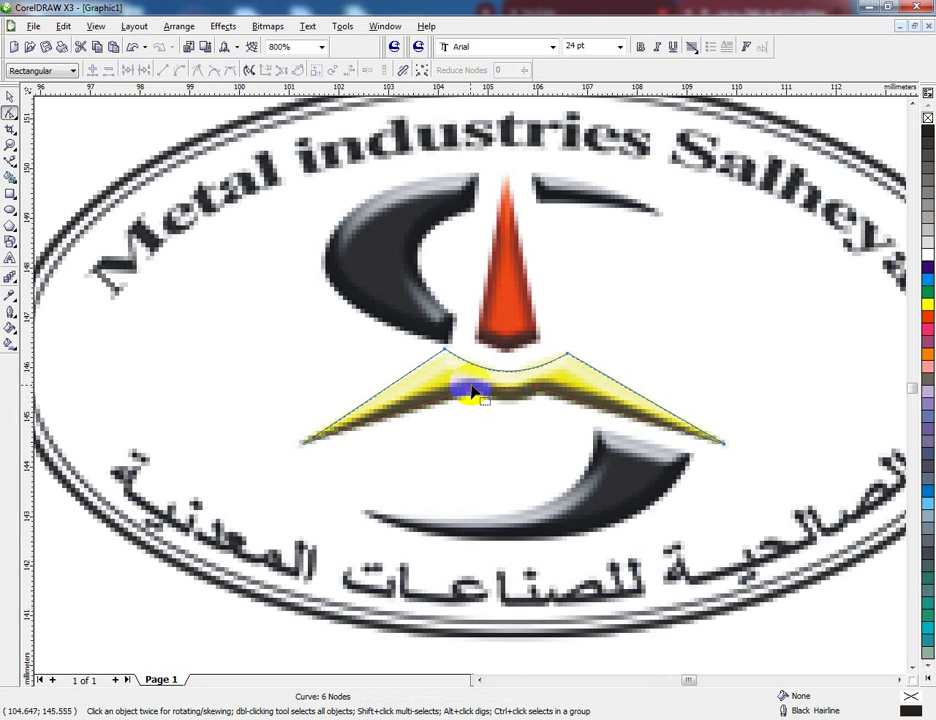
Step: Bend the lower middle edge of the wing outline downward along the logo and fill the shape with Yellow
scroll(476, 392, up, 5)
scroll(483, 371, up, 5)
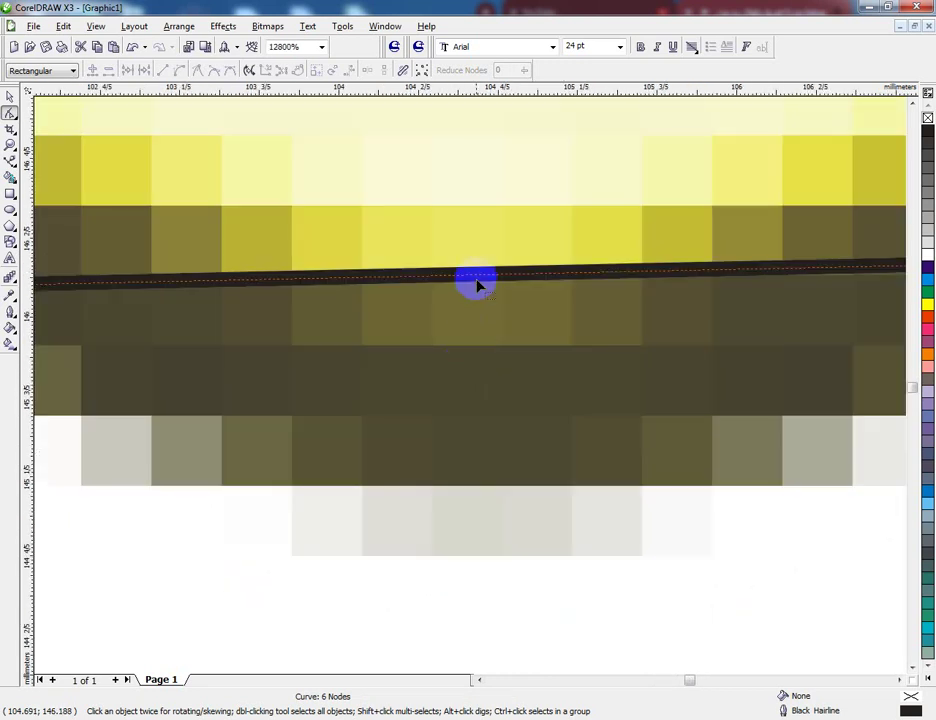
drag(477, 283, 473, 390)
scroll(473, 390, down, 2)
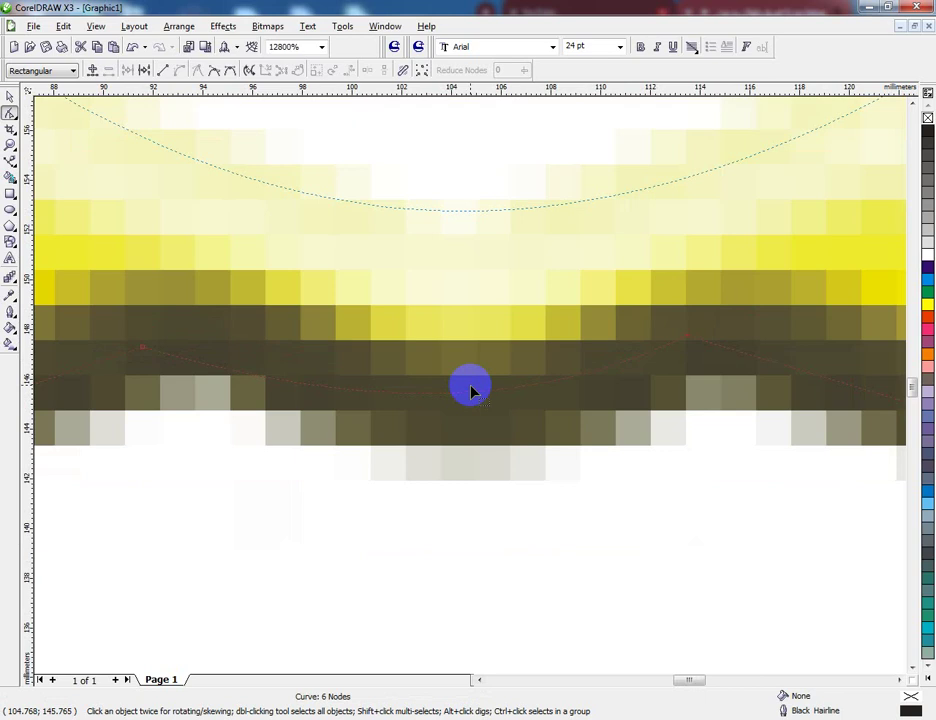
scroll(473, 390, down, 3)
key(F3)
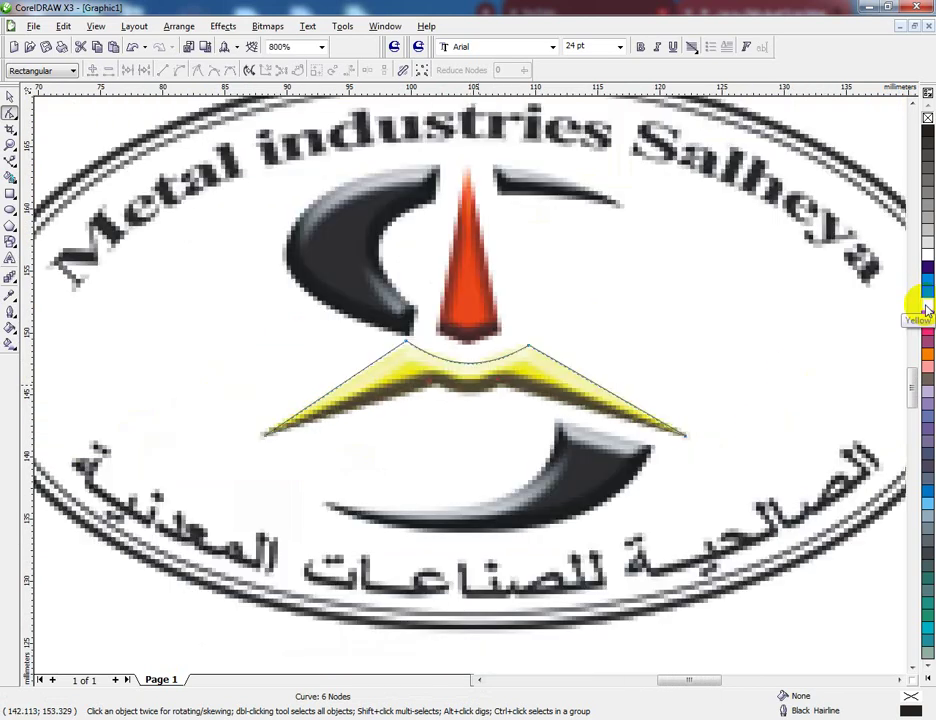
click(928, 310)
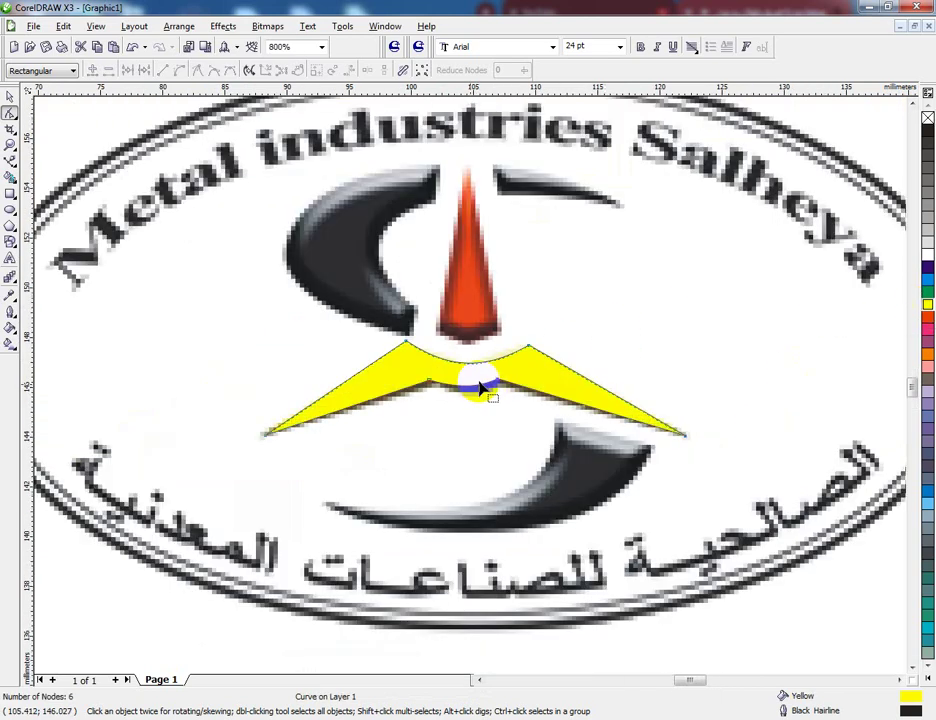
Step: Lower the wing shape's two inner bottom nodes and its left peak node to fit the logo's edges
scroll(473, 390, up, 1)
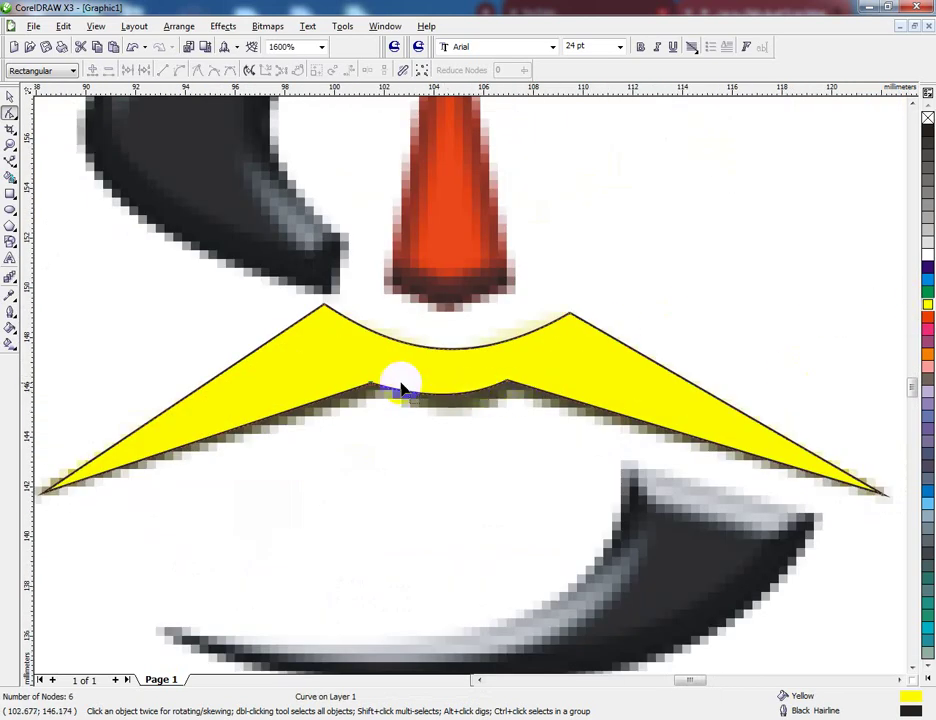
click(370, 390)
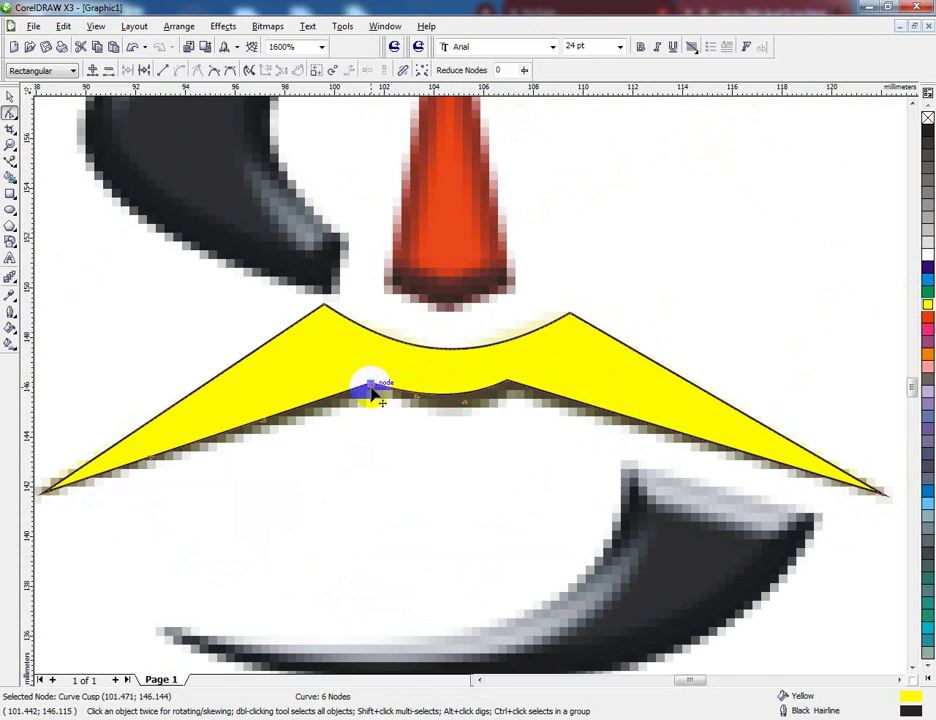
drag(368, 380, 384, 401)
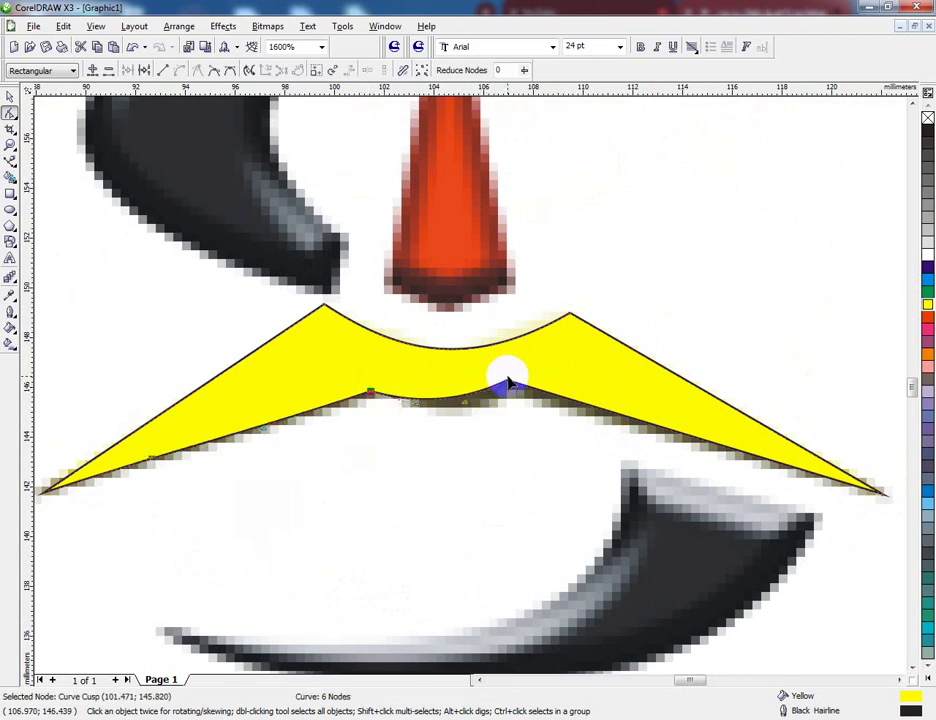
drag(508, 387, 504, 401)
drag(322, 308, 319, 320)
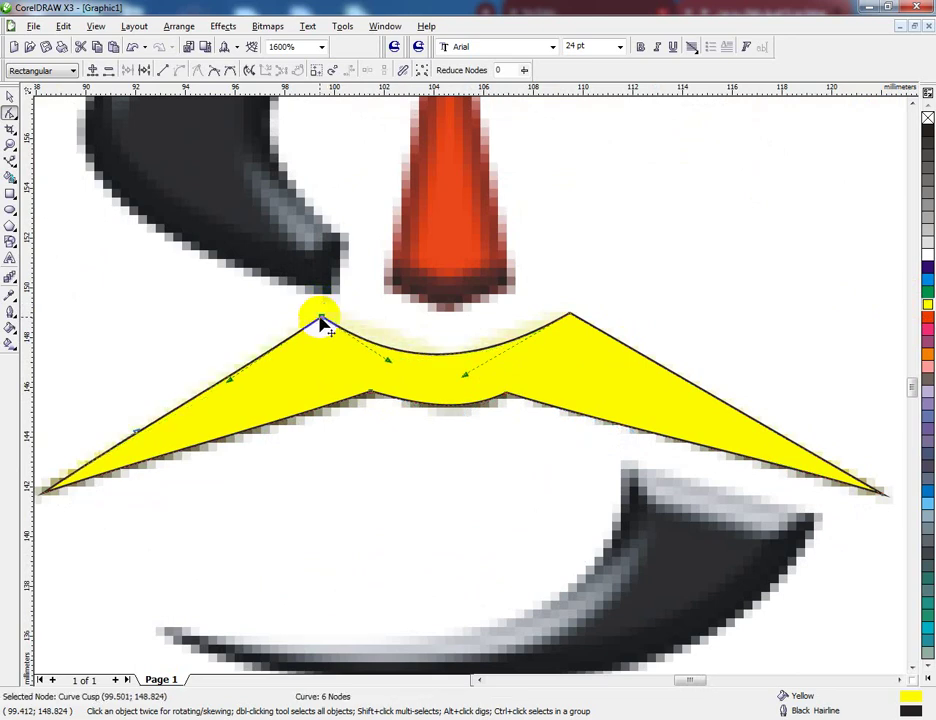
Step: Trace the dark crescent below the wing as a closed three-node Bezier outline through its corners and left tip
click(10, 101)
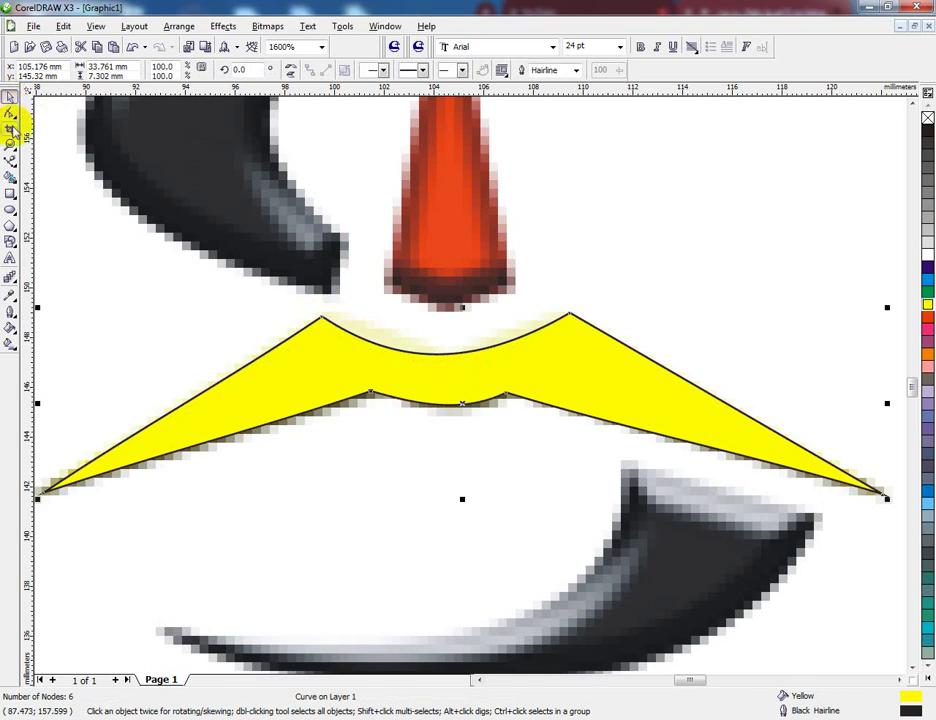
click(10, 160)
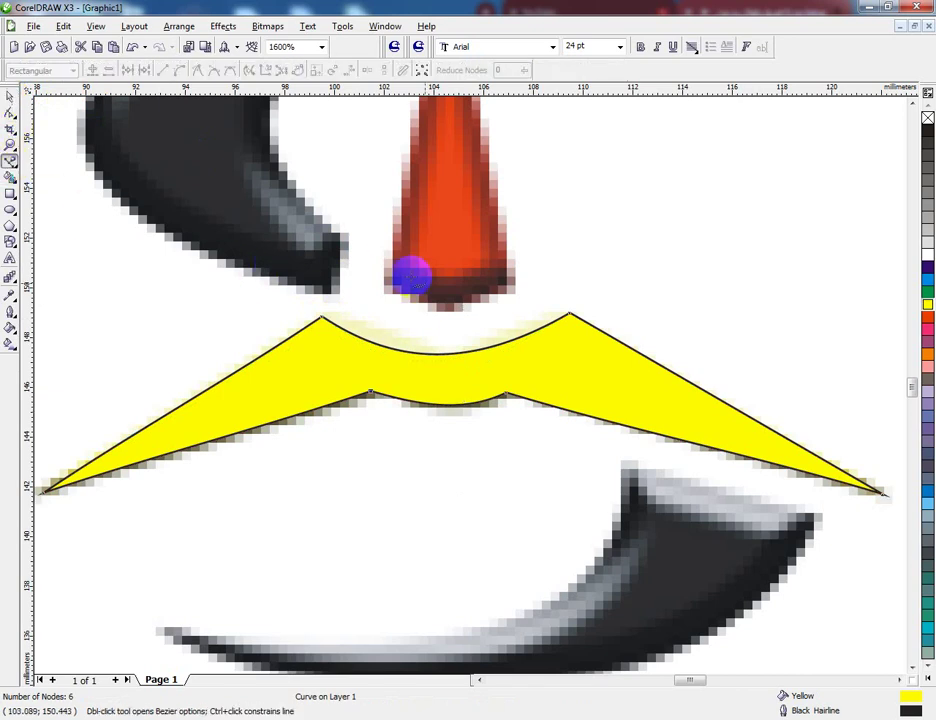
click(629, 470)
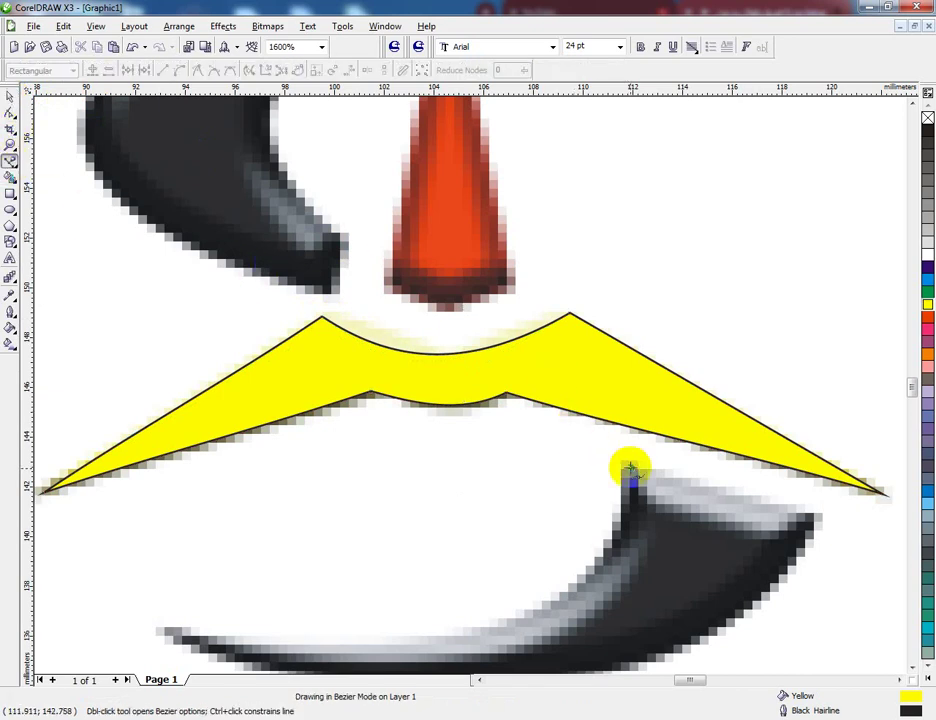
click(815, 517)
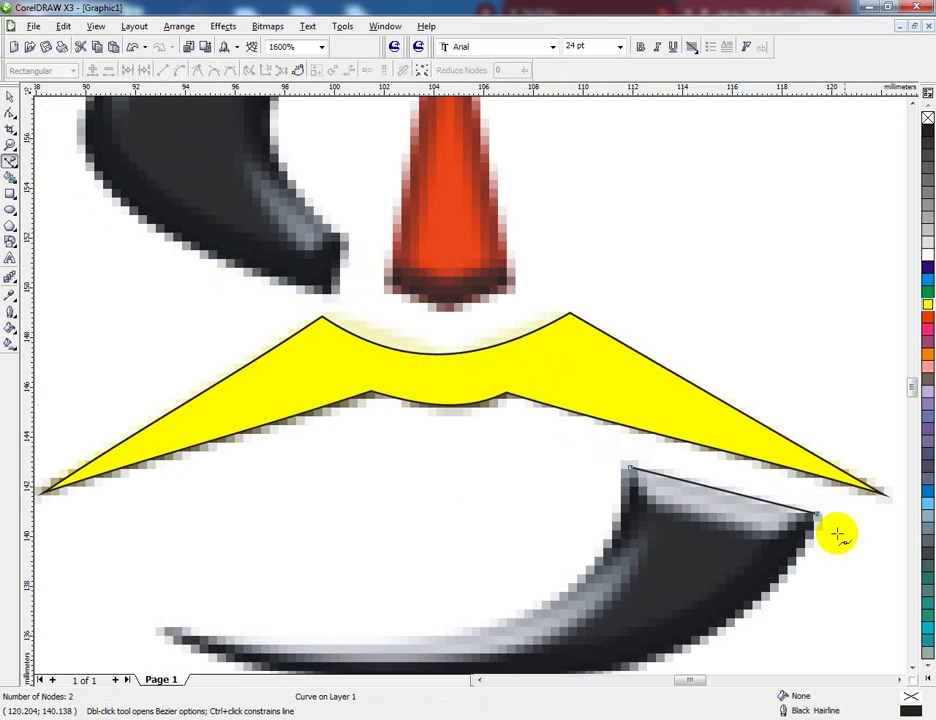
click(912, 668)
click(912, 668)
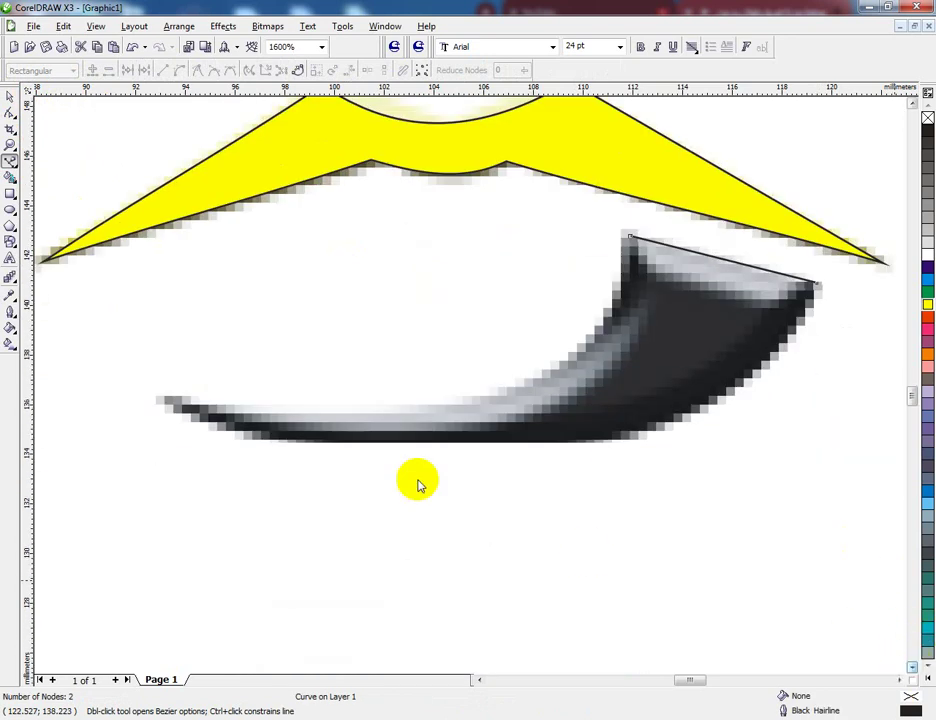
click(160, 400)
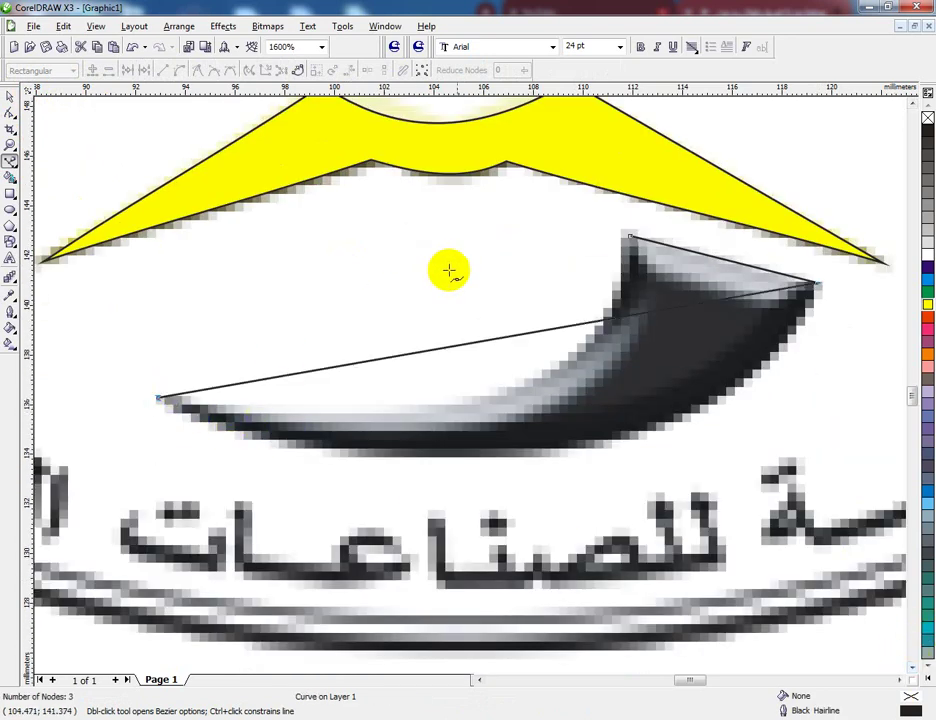
click(630, 237)
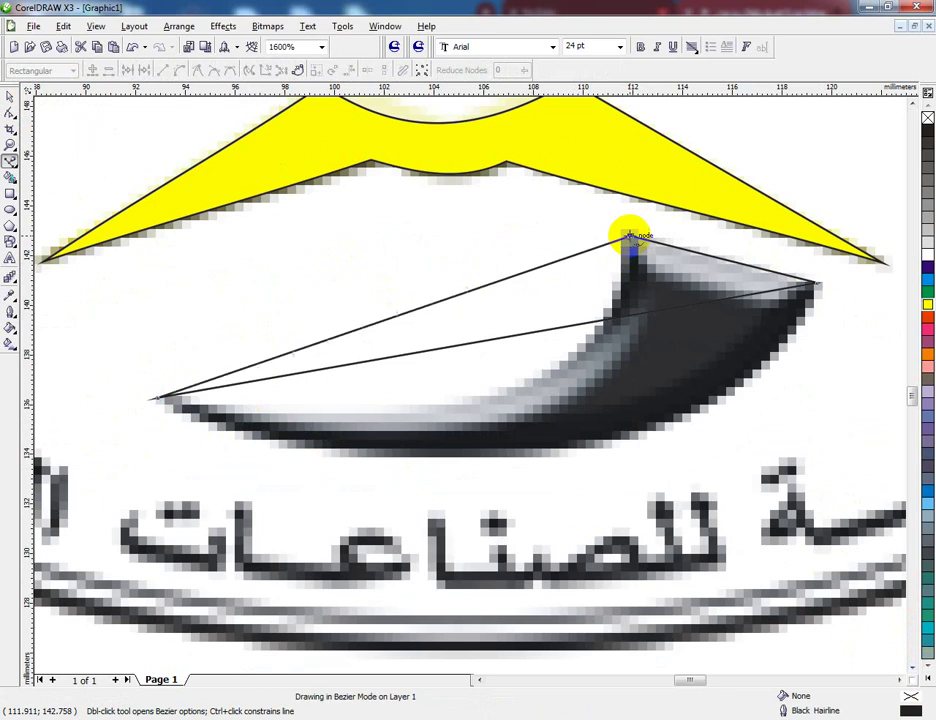
Step: Curve the crescent outline's two long edges to match the logo and fill the shape with Blue
click(422, 71)
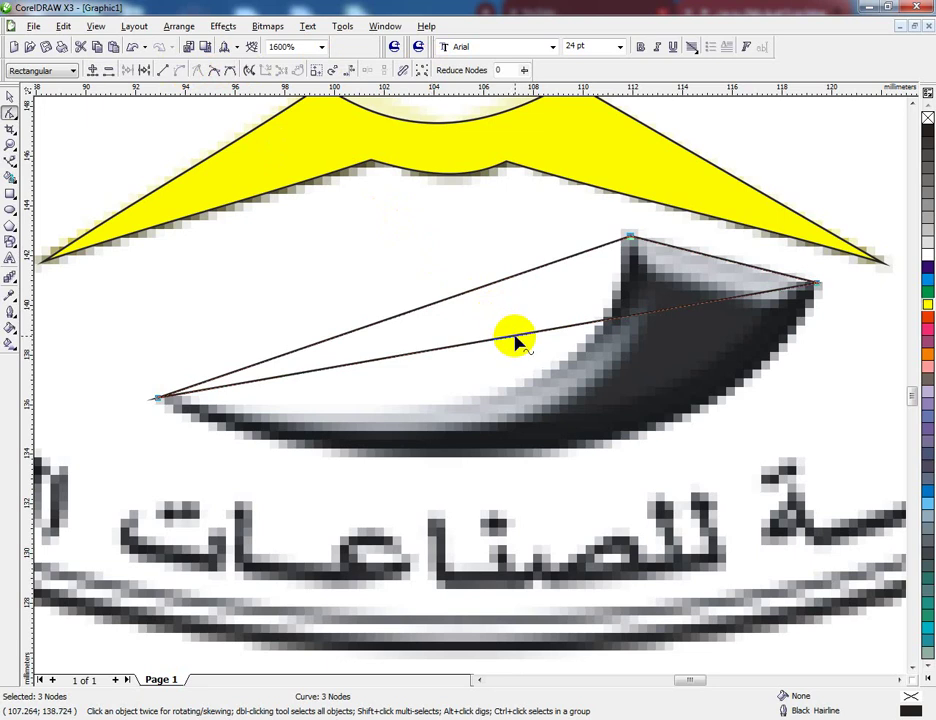
drag(516, 341, 585, 455)
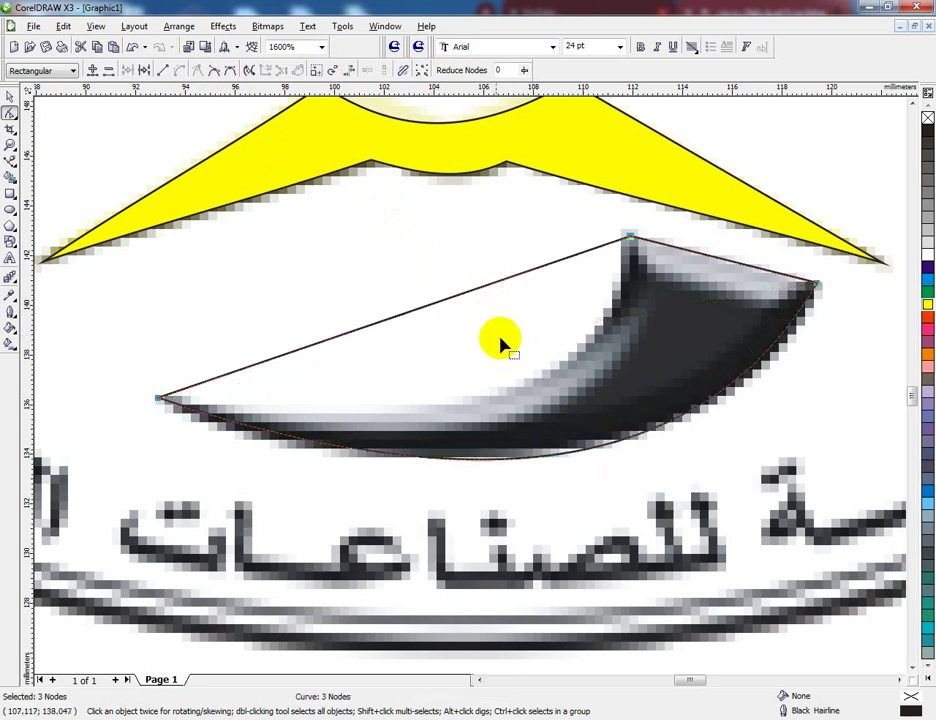
click(447, 304)
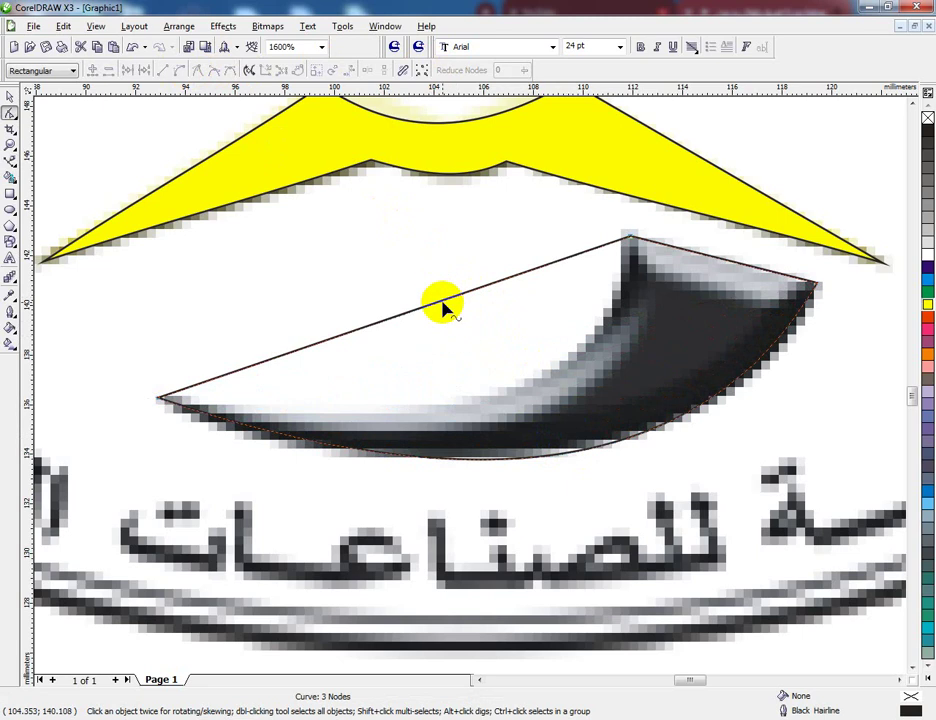
drag(441, 305, 506, 398)
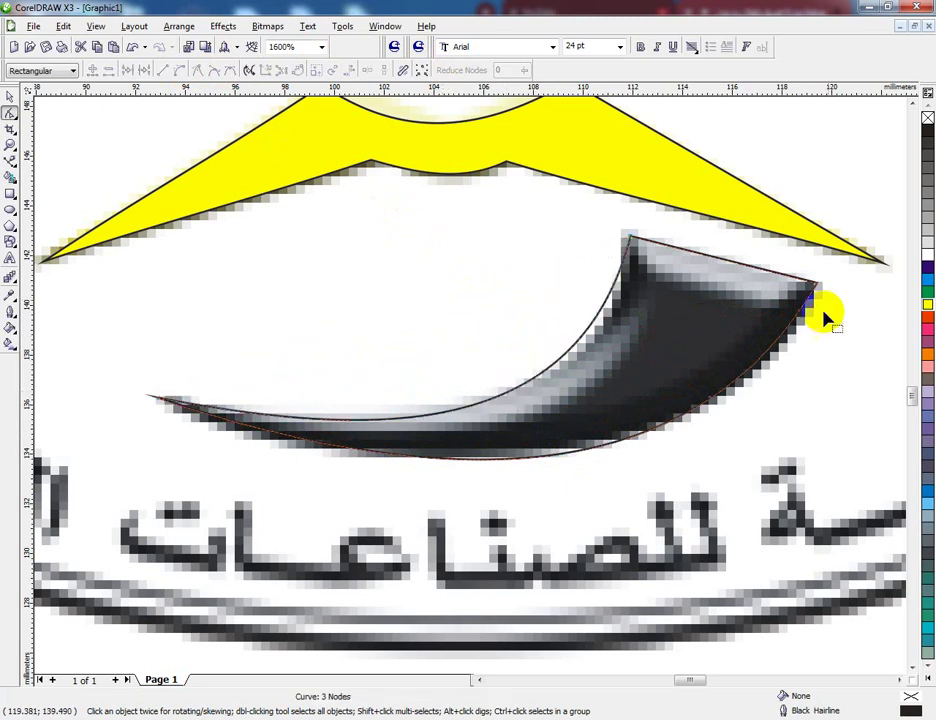
click(927, 268)
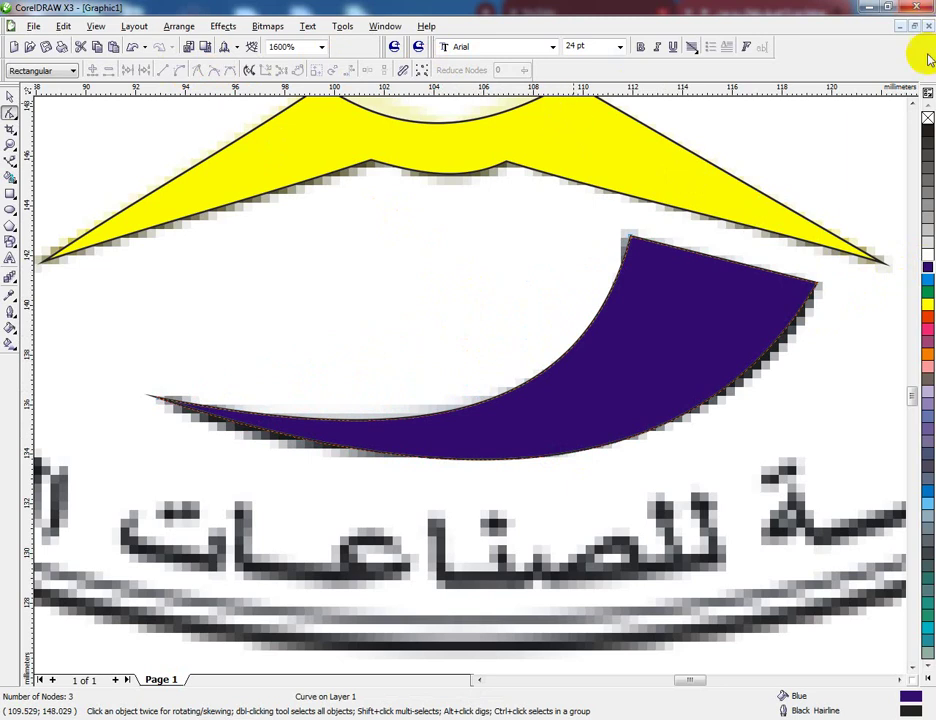
Step: Trace the red spike above the wing as a closed four-node Bezier outline and fill it with Red
scroll(913, 103, up, 10)
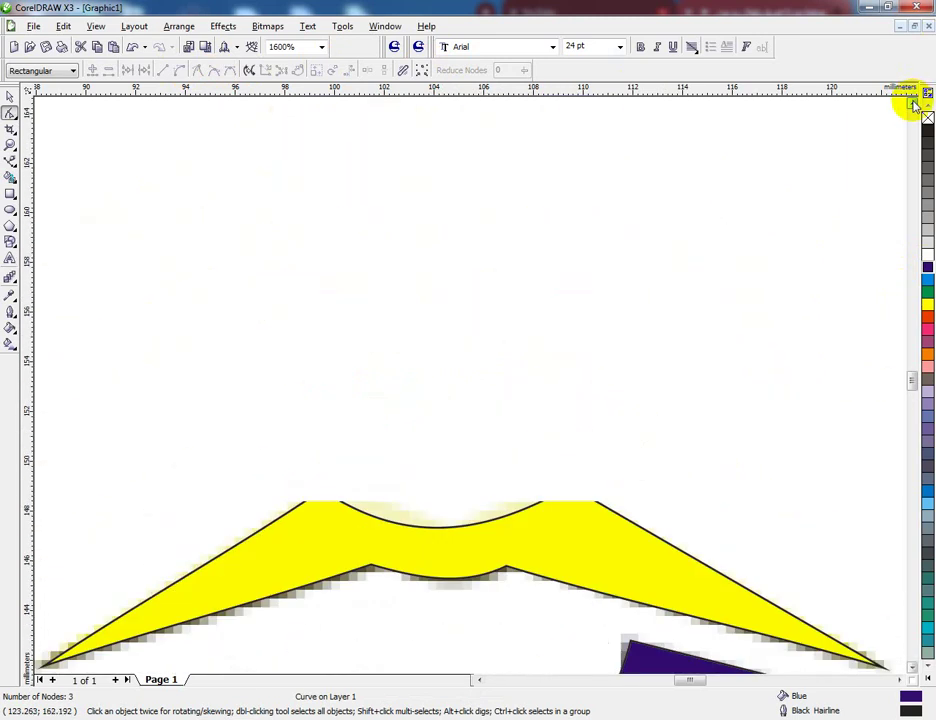
click(9, 162)
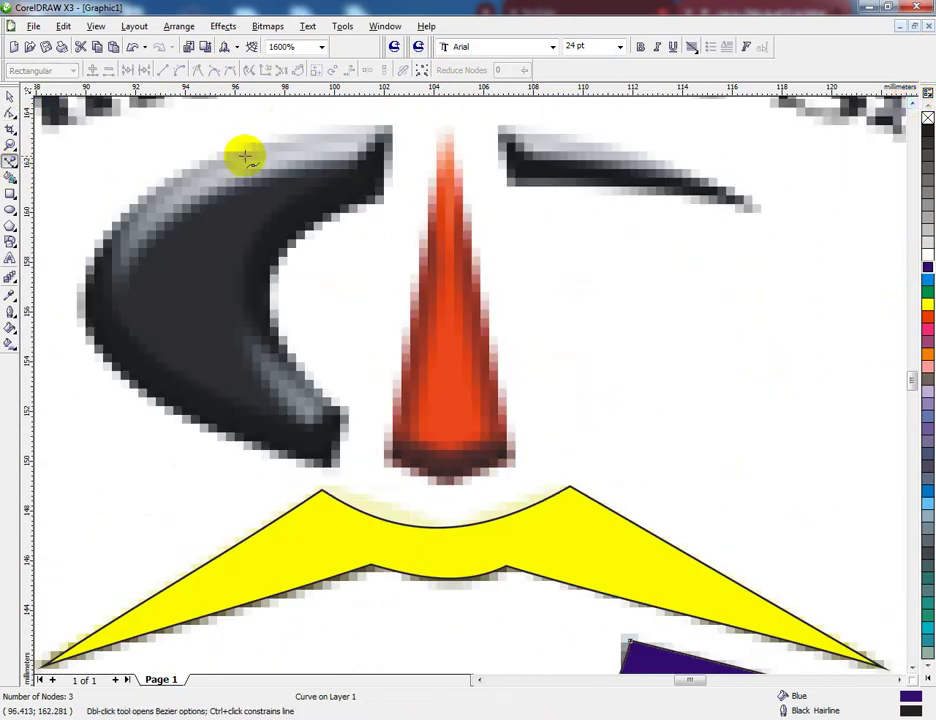
click(447, 128)
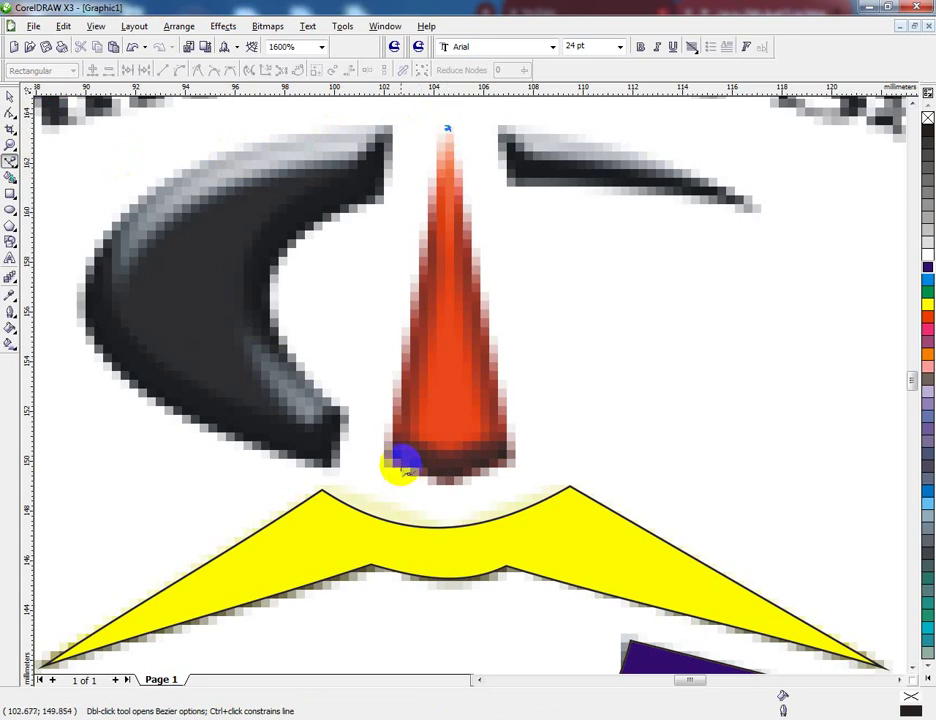
click(396, 455)
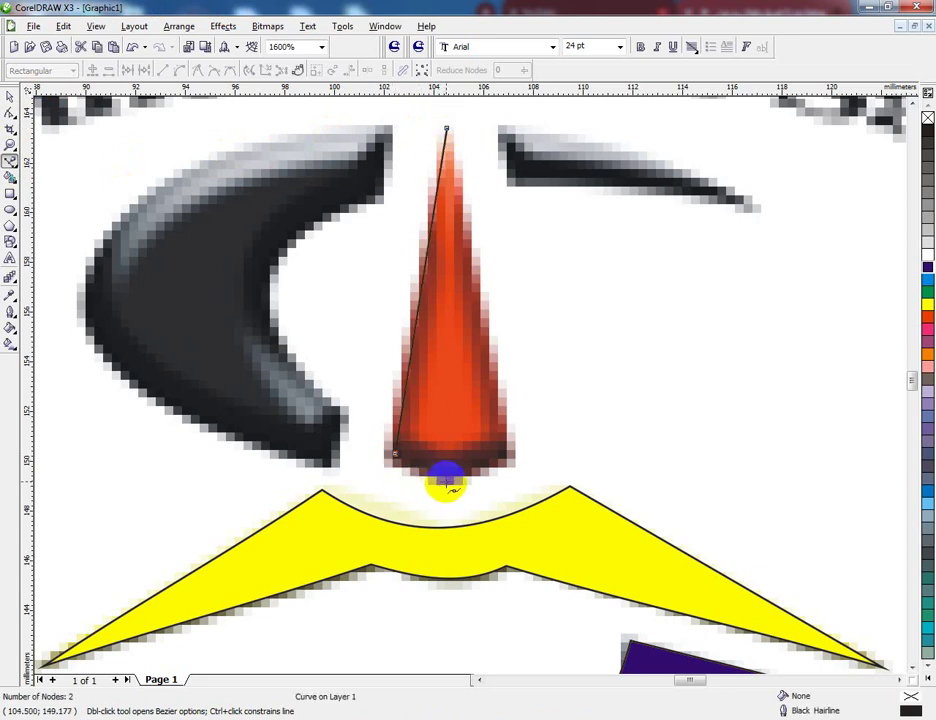
click(446, 480)
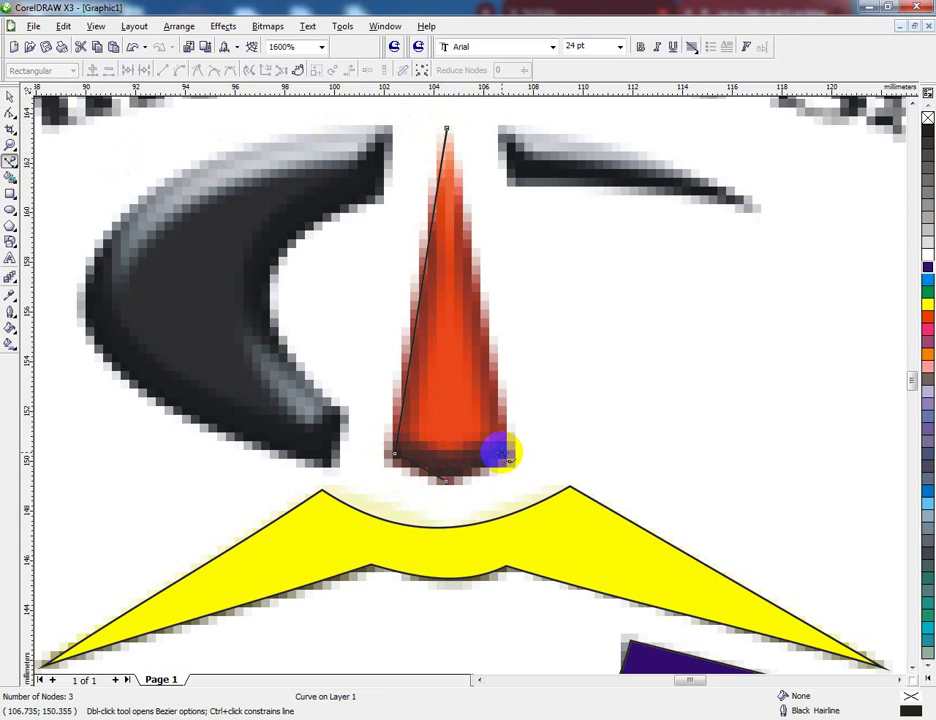
click(501, 452)
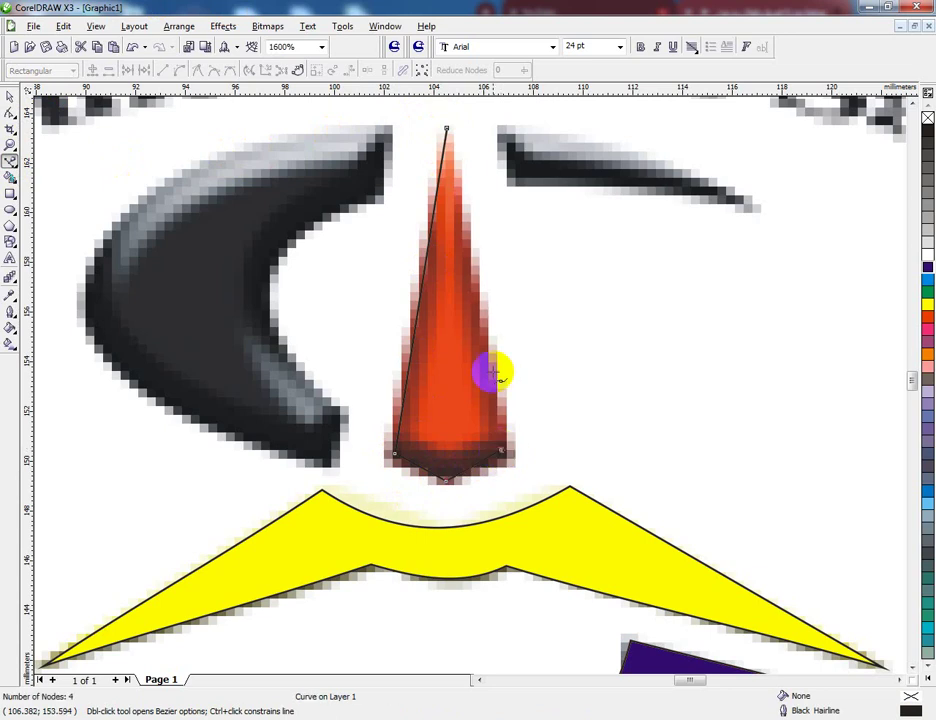
click(446, 127)
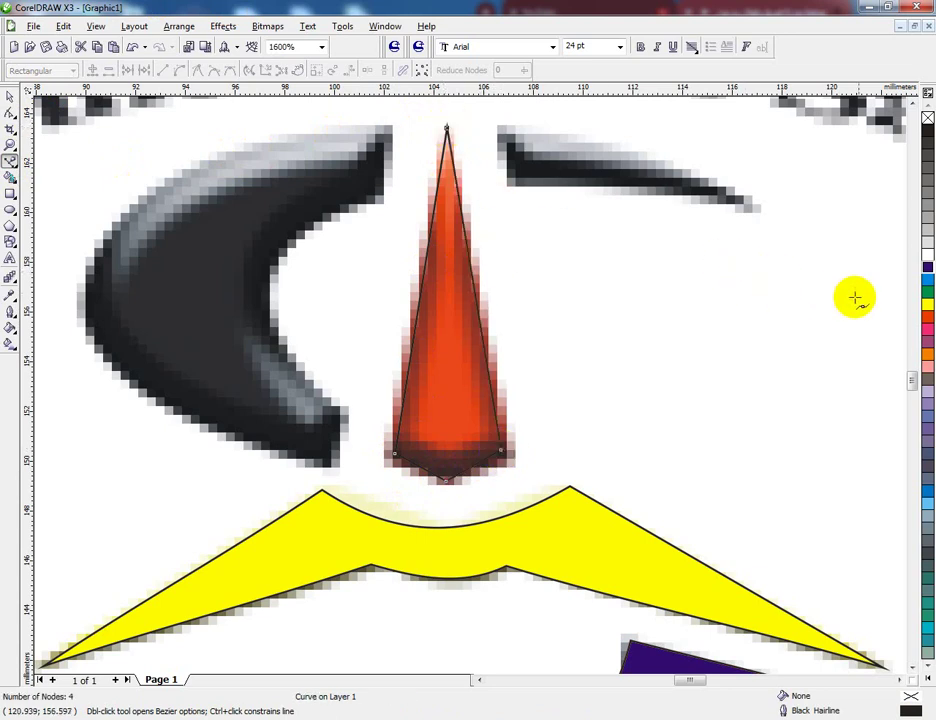
click(928, 320)
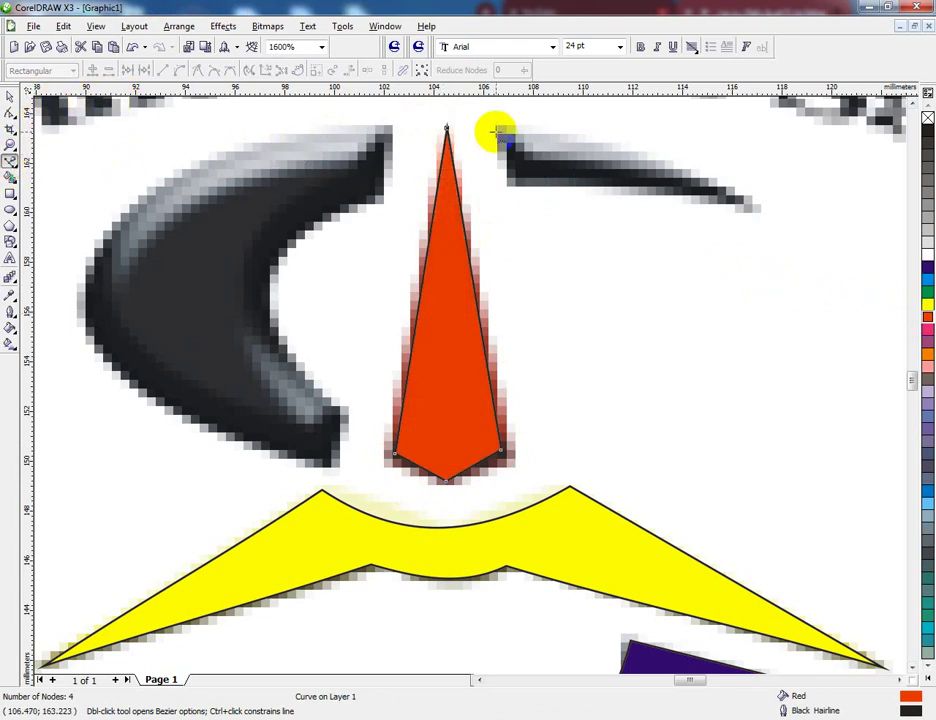
Step: Trace the thin dark sliver to the right of the red spike as a closed three-node Bezier outline
drag(502, 128, 503, 183)
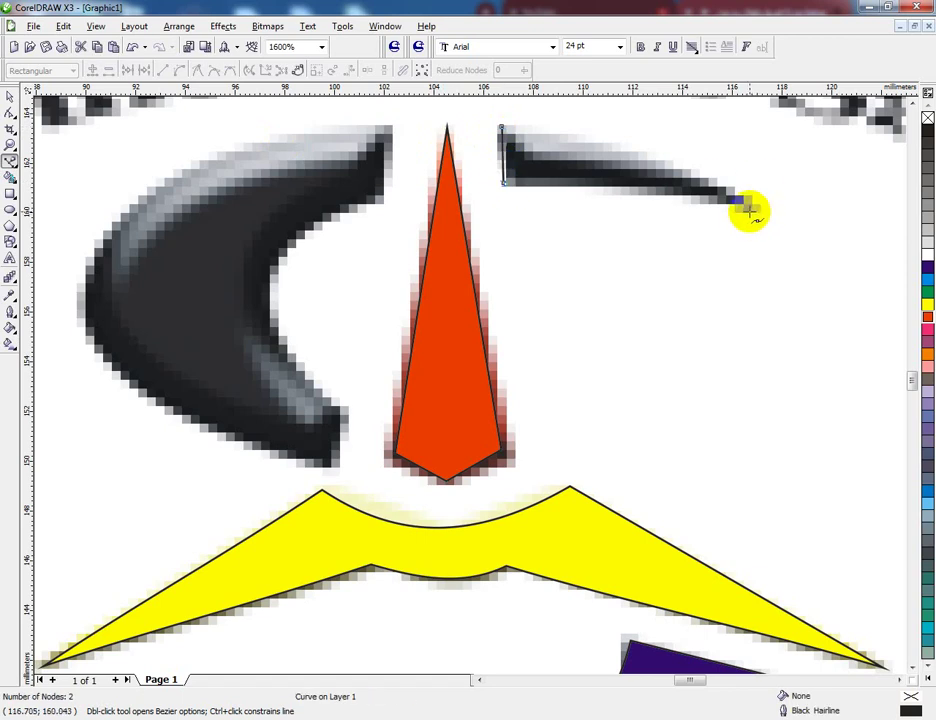
click(749, 210)
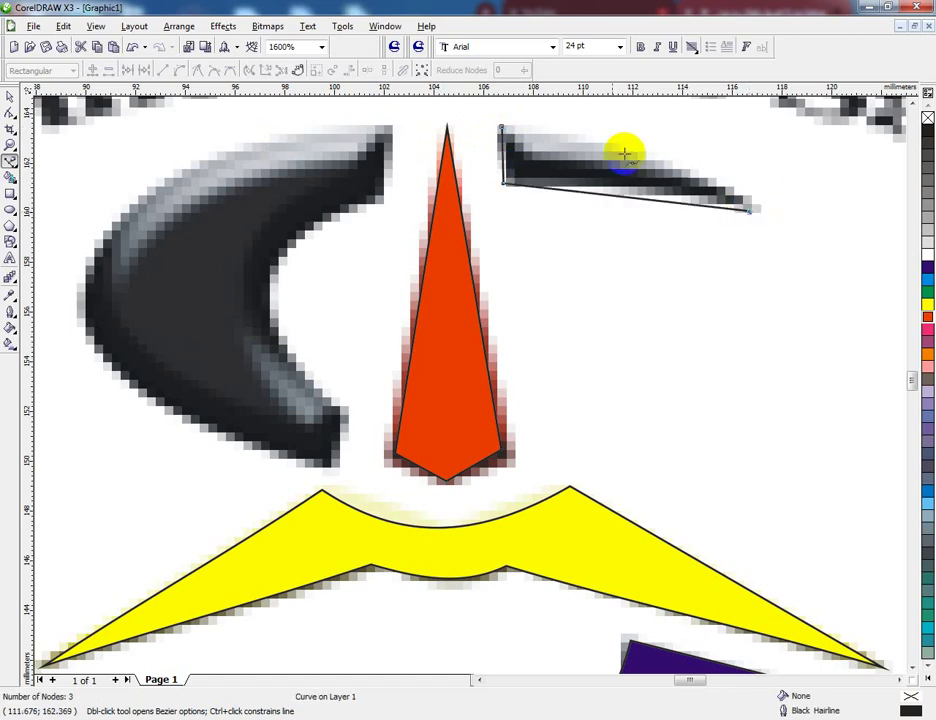
click(502, 127)
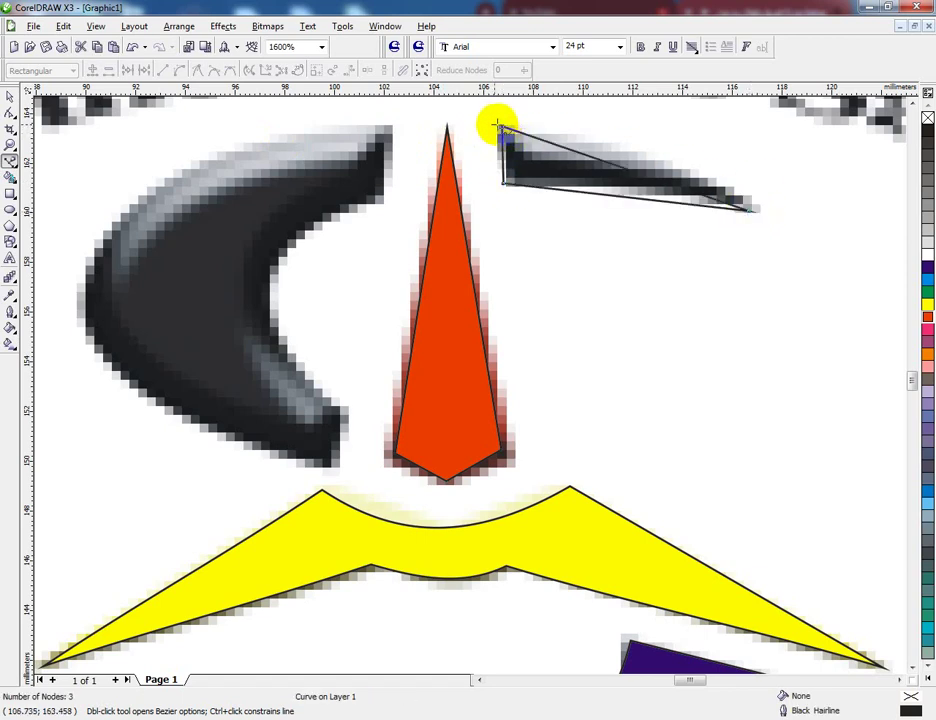
Step: Convert all the sliver outline's segments to curves and bend its two long edges upward to match the logo
click(10, 113)
click(422, 70)
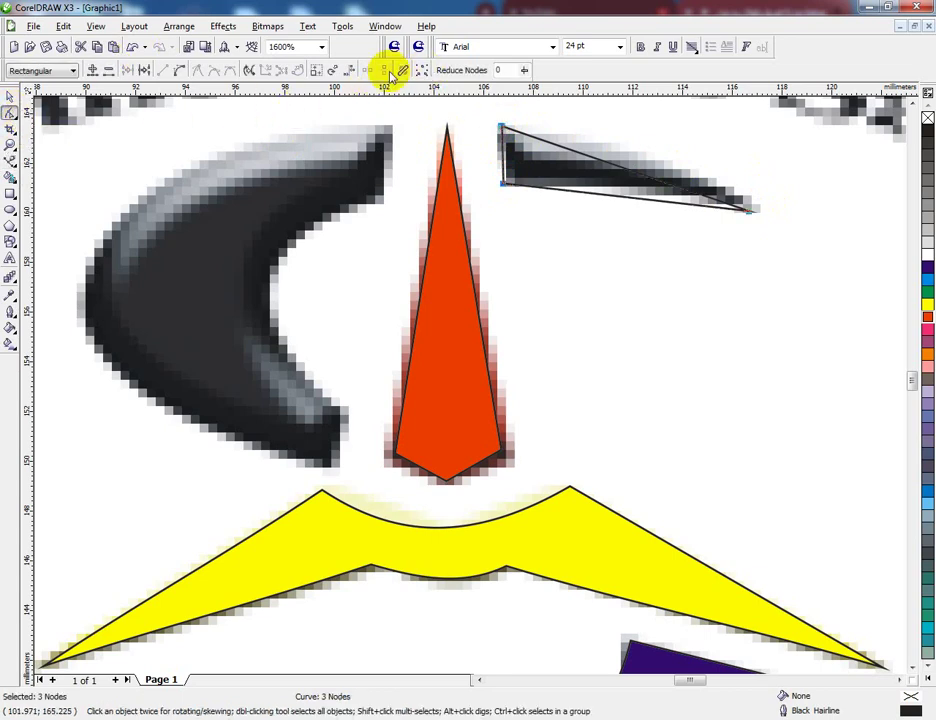
click(182, 71)
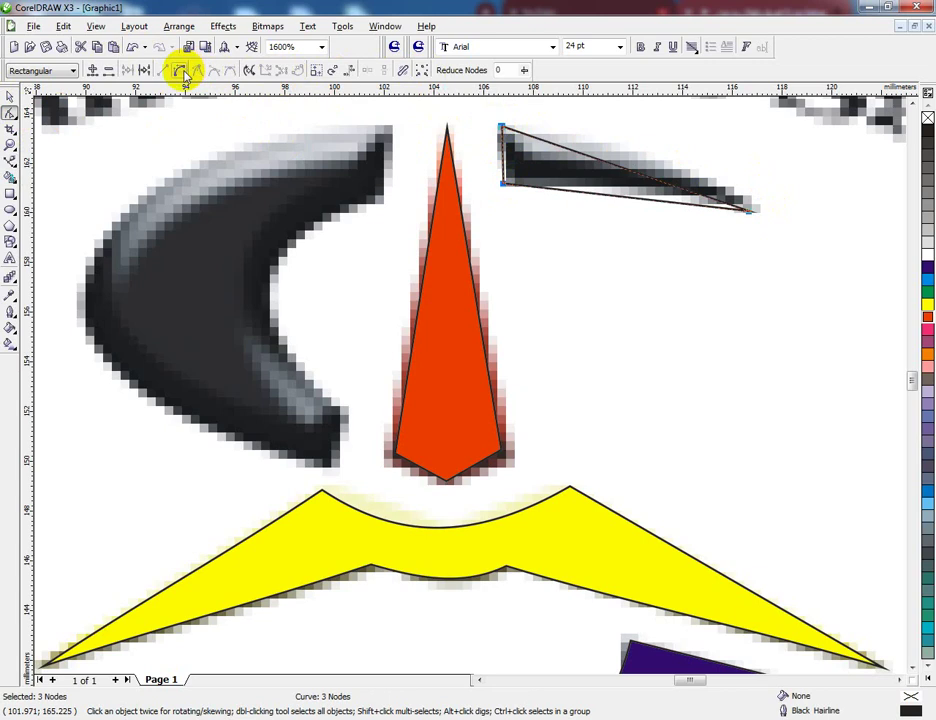
click(622, 183)
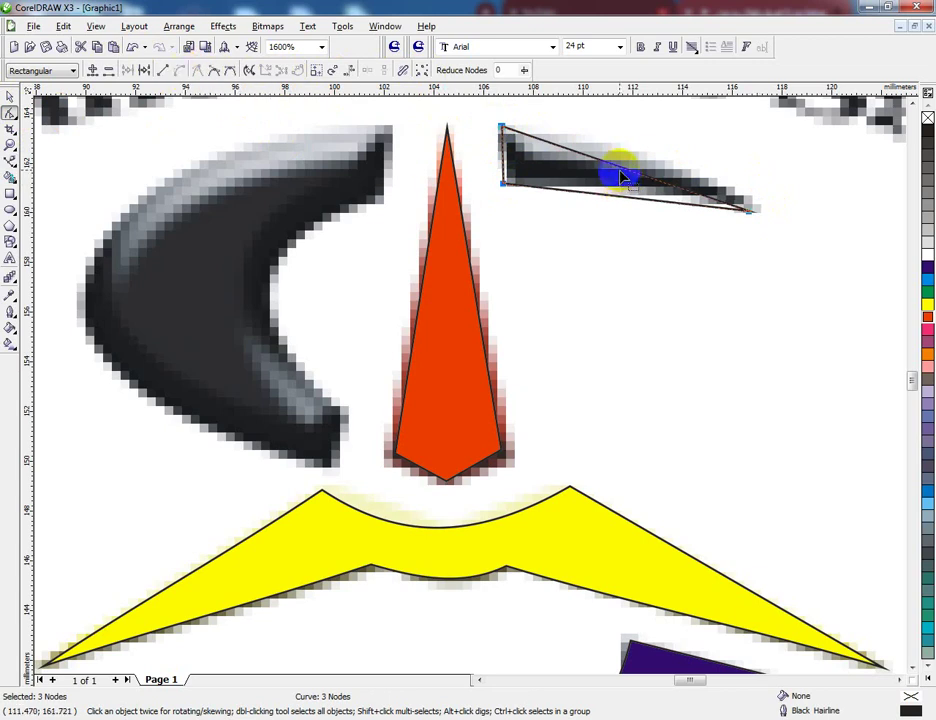
click(620, 176)
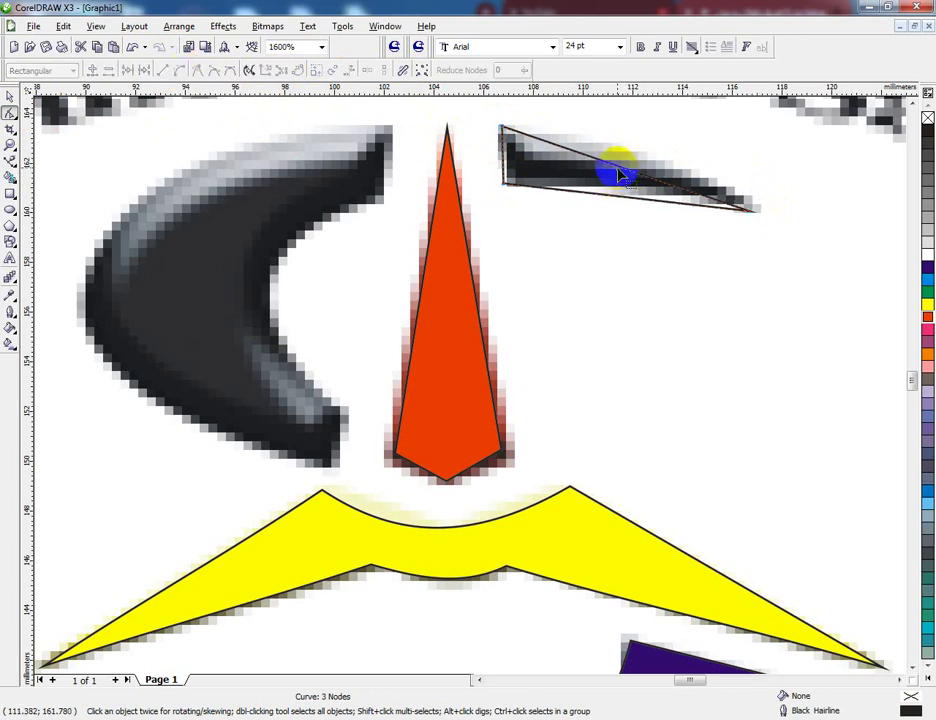
click(602, 171)
drag(602, 171, 604, 142)
click(618, 200)
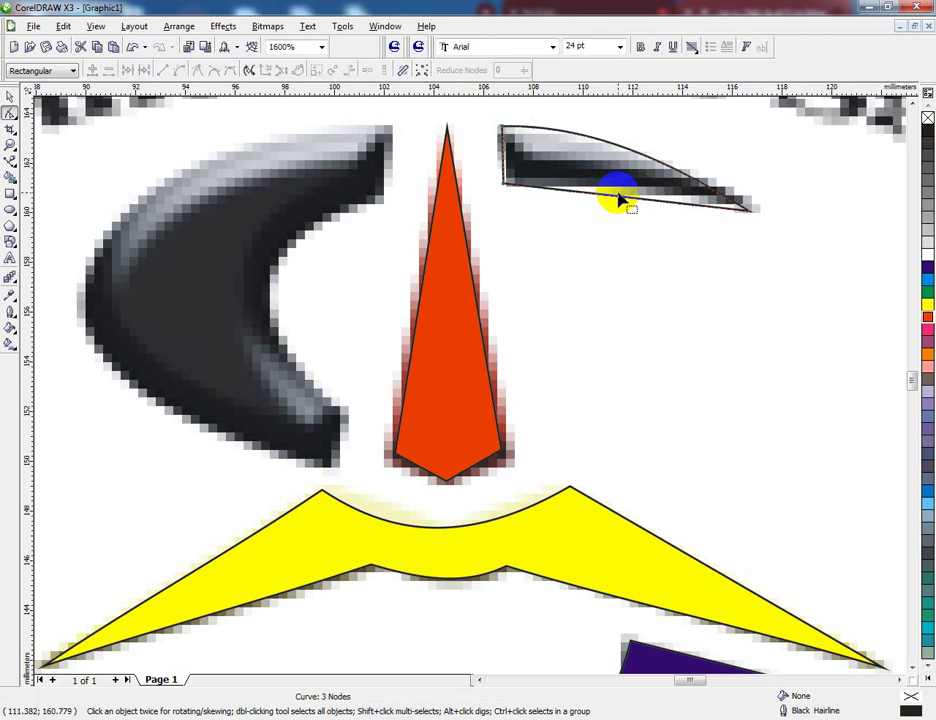
drag(619, 199, 618, 192)
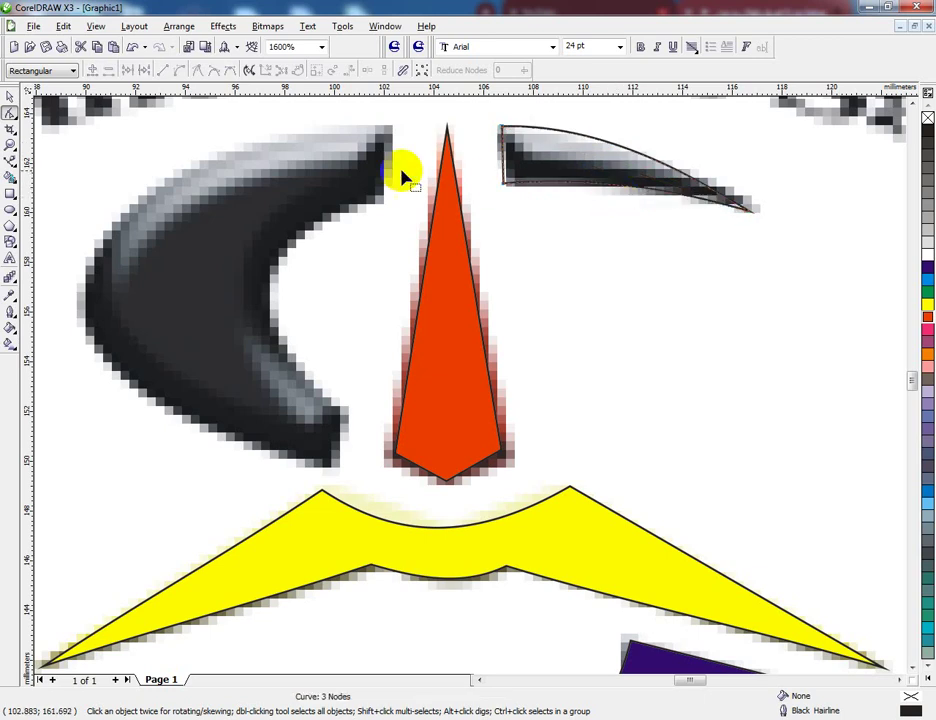
Step: Trace the large dark crescent left of the red spike as a closed five-node Bezier outline through its corners and outer left edge
click(10, 160)
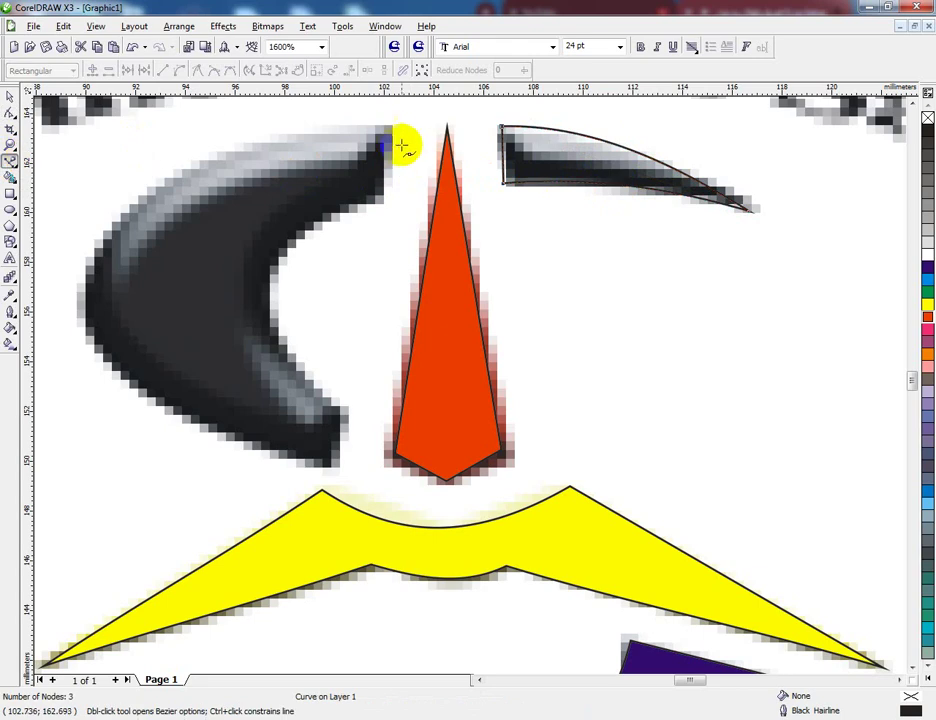
drag(386, 127, 391, 203)
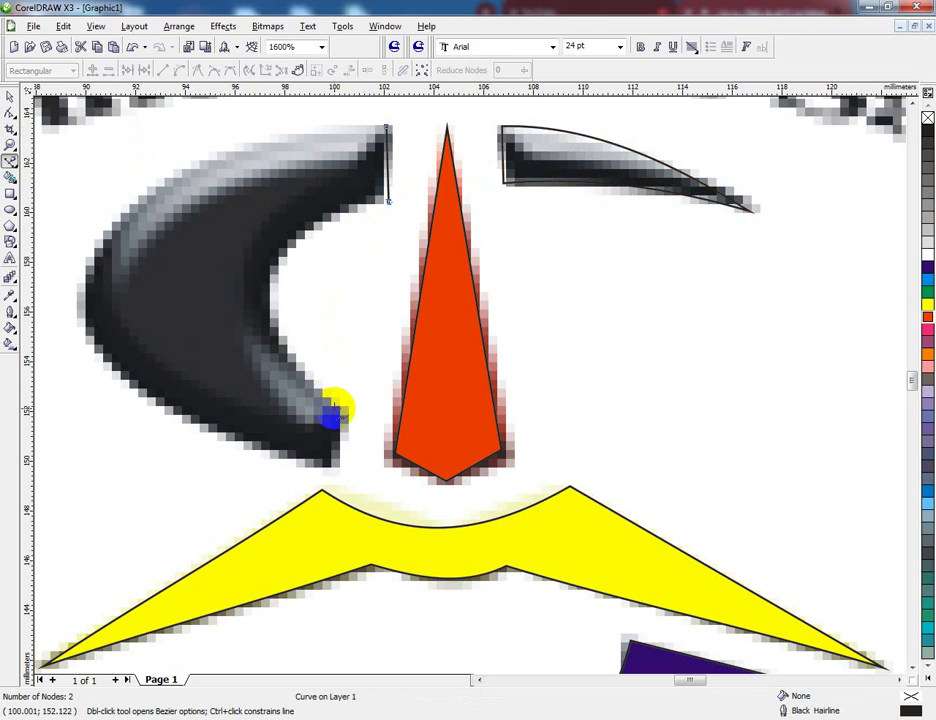
click(336, 407)
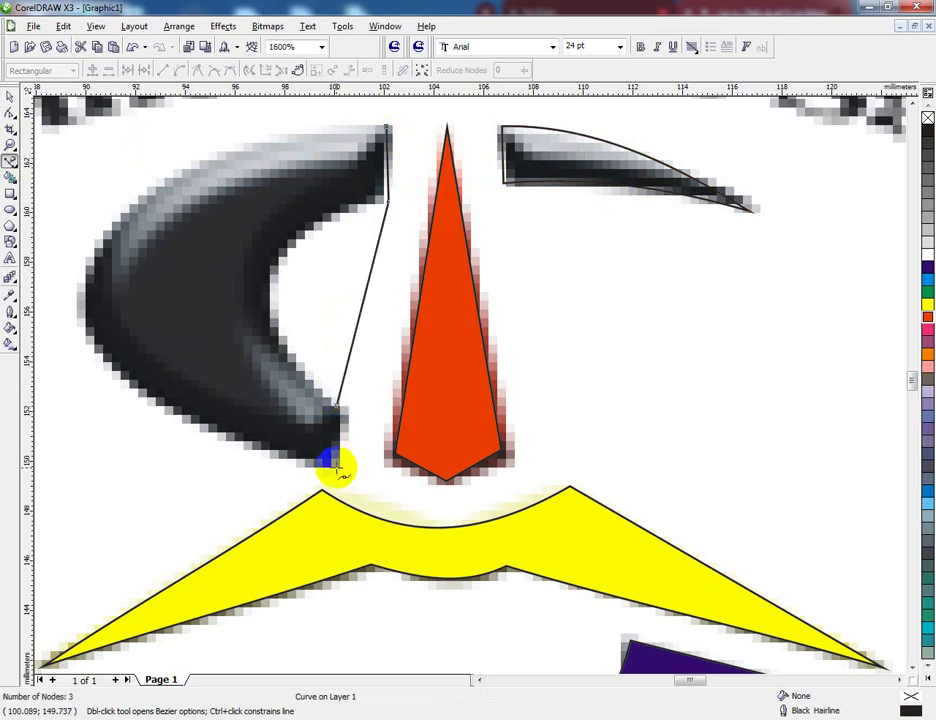
click(335, 463)
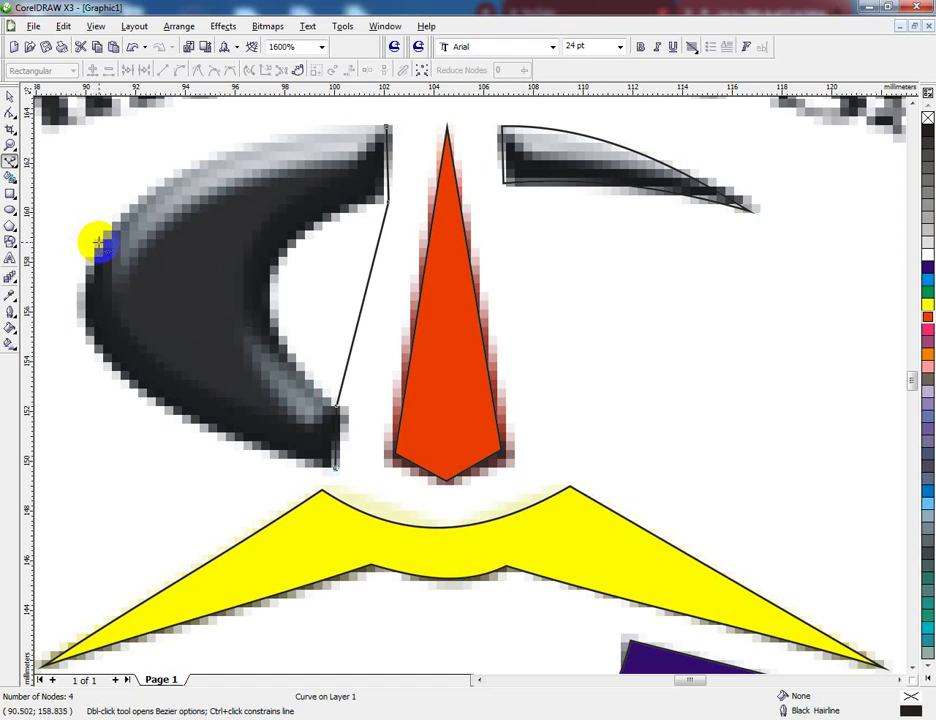
click(99, 243)
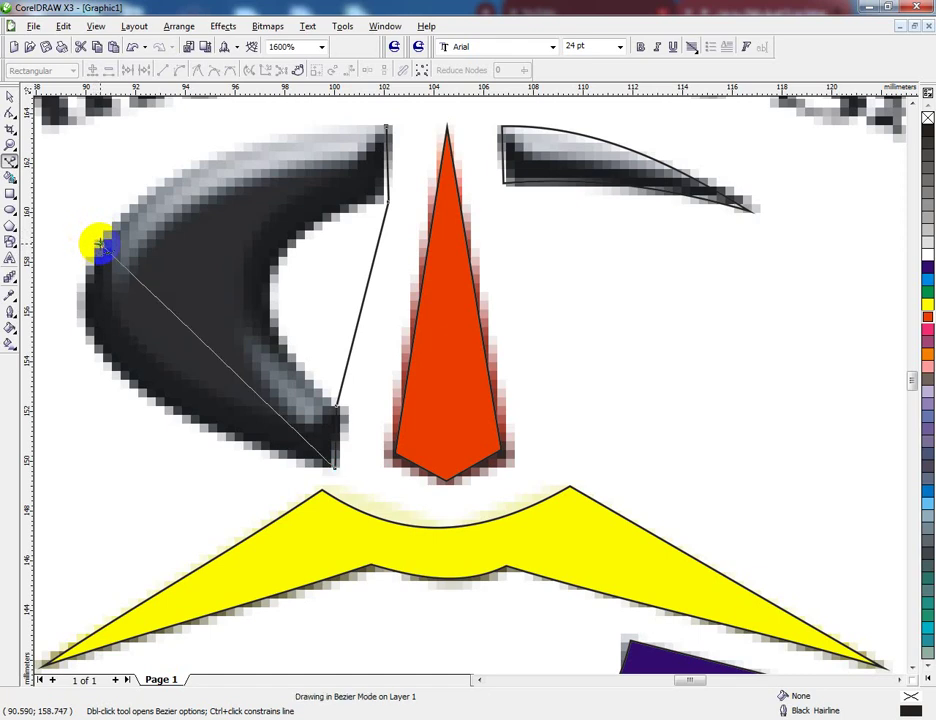
click(386, 124)
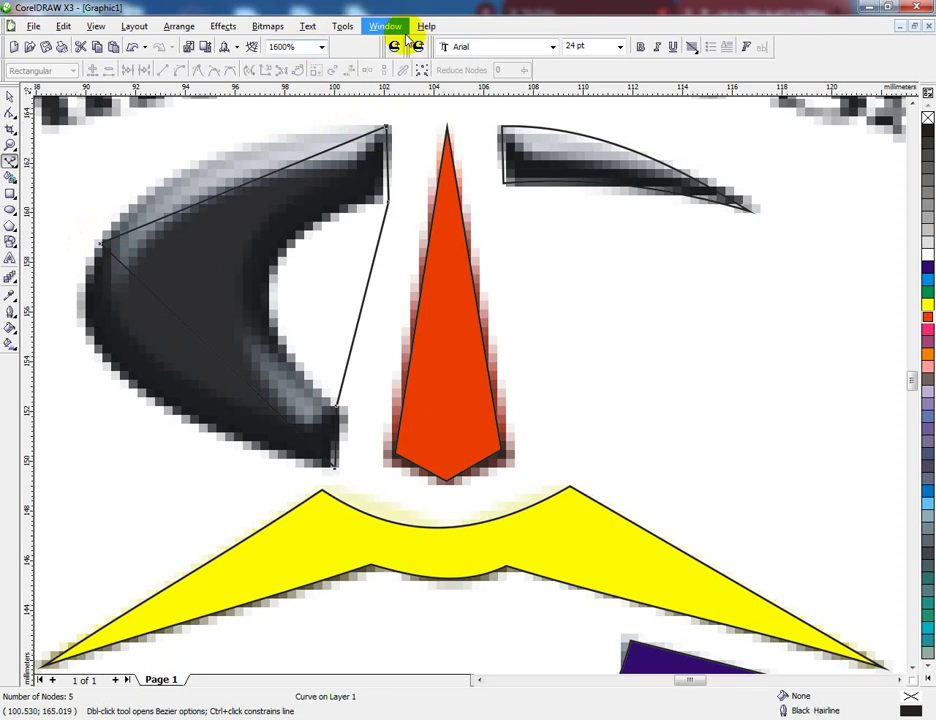
Step: Convert the left crescent's segments to curves, bend its outer and inner edges to fit the logo, and fill it with Blue
click(422, 70)
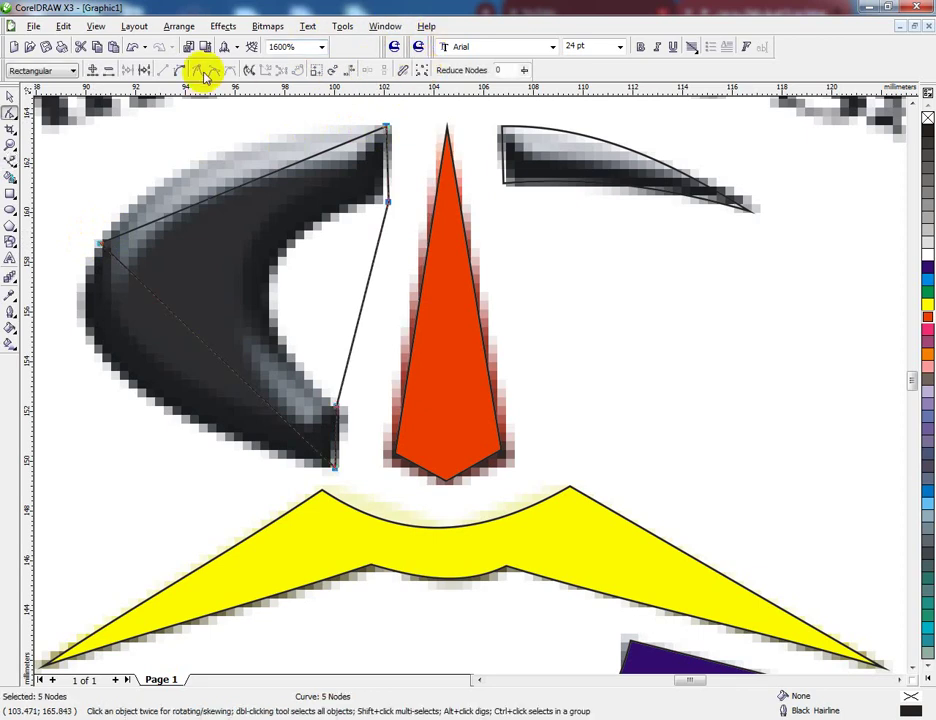
click(256, 182)
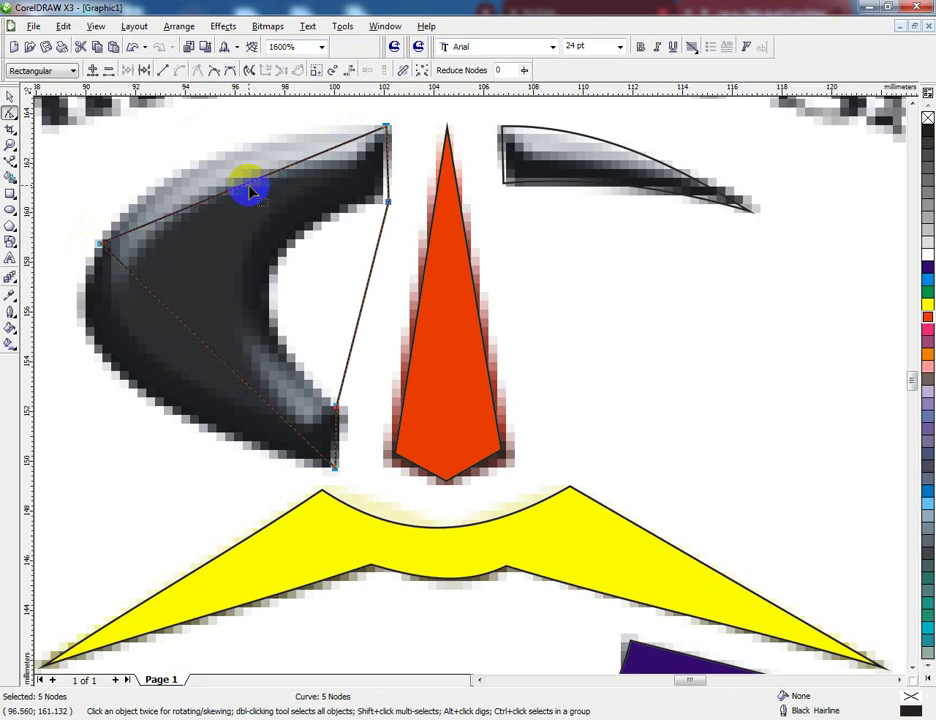
click(240, 190)
drag(240, 190, 210, 160)
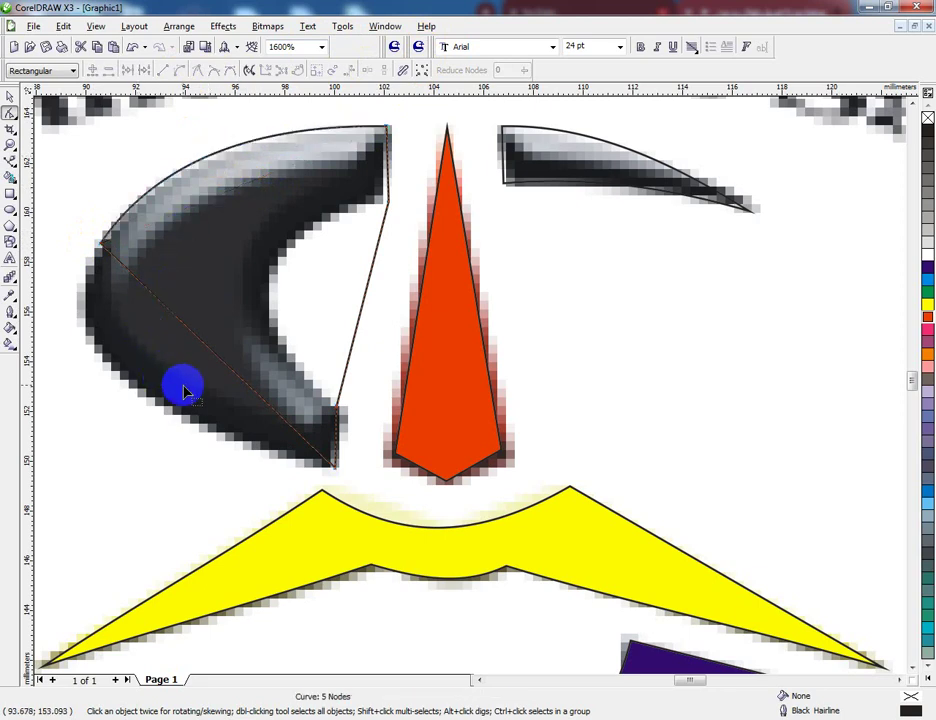
drag(226, 372, 142, 399)
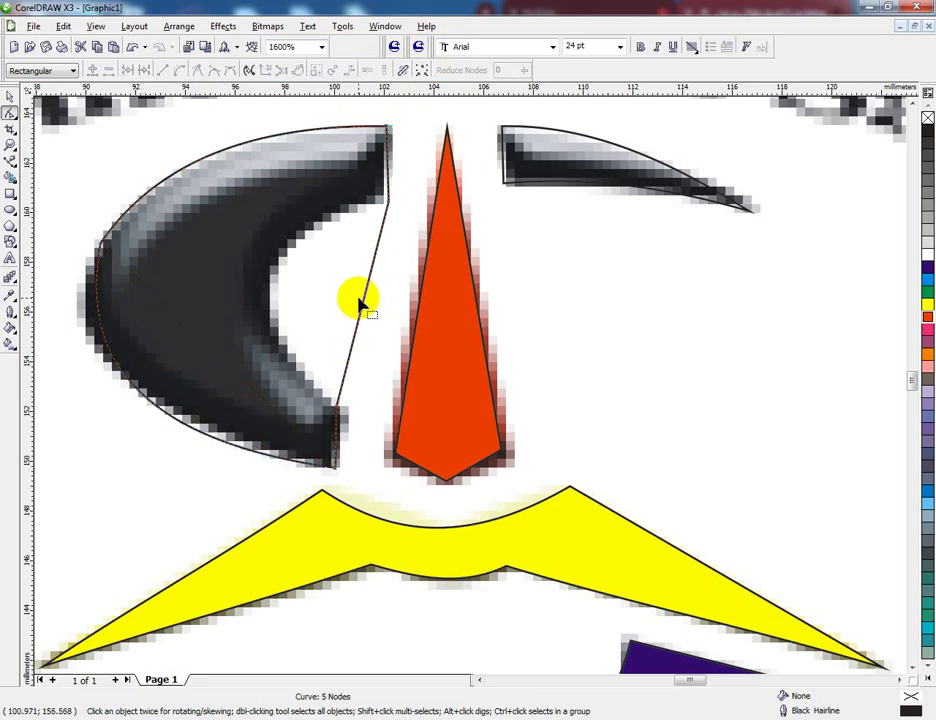
drag(364, 302, 264, 284)
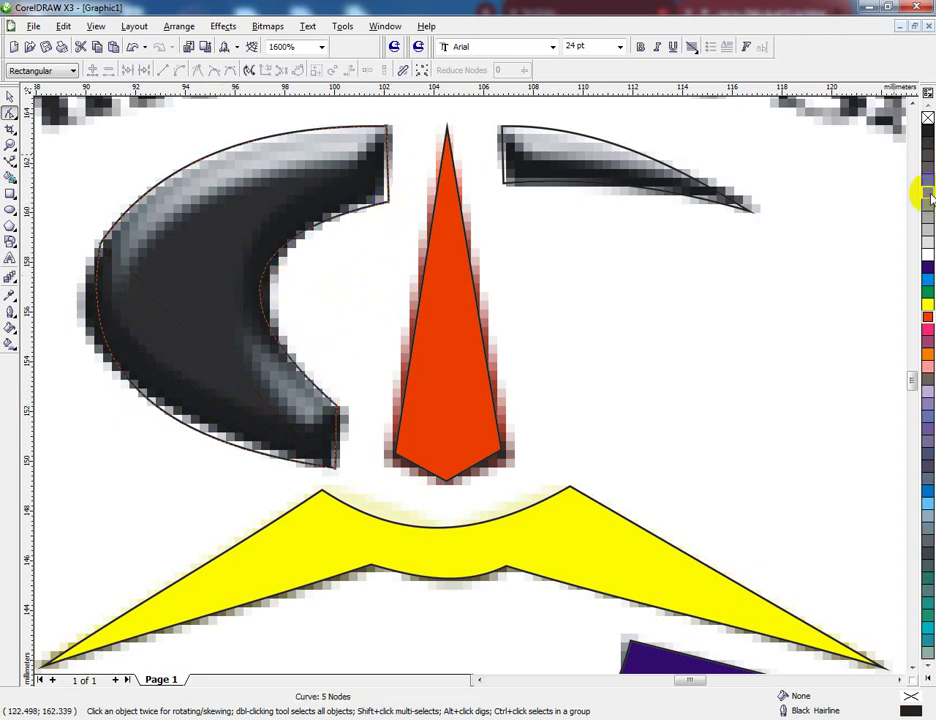
click(926, 267)
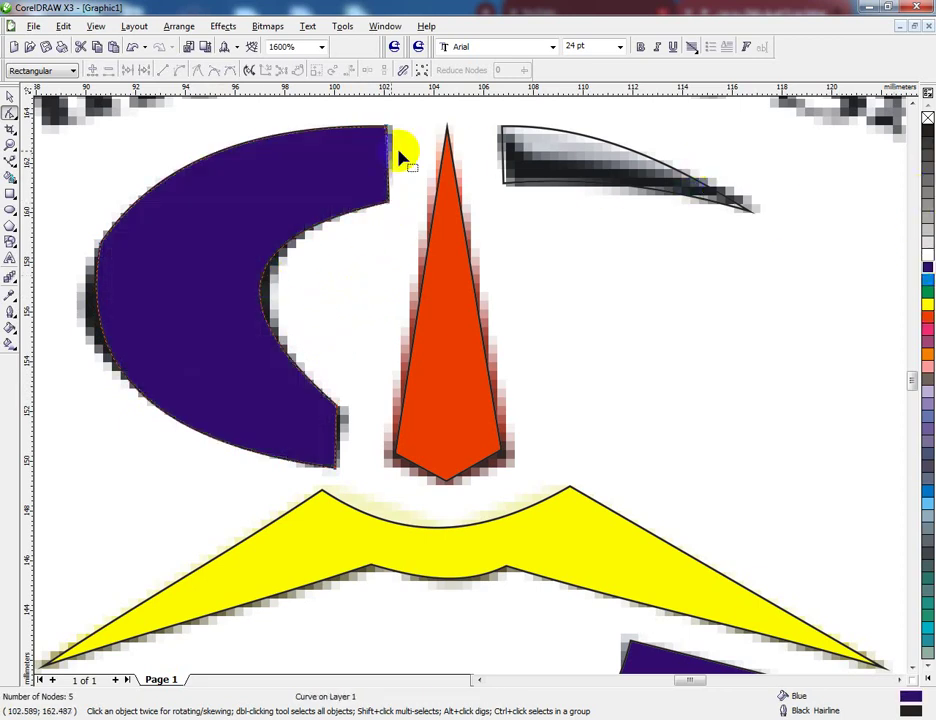
Step: Fill the thin sliver shape right of the red spike with Blue
click(10, 97)
click(510, 146)
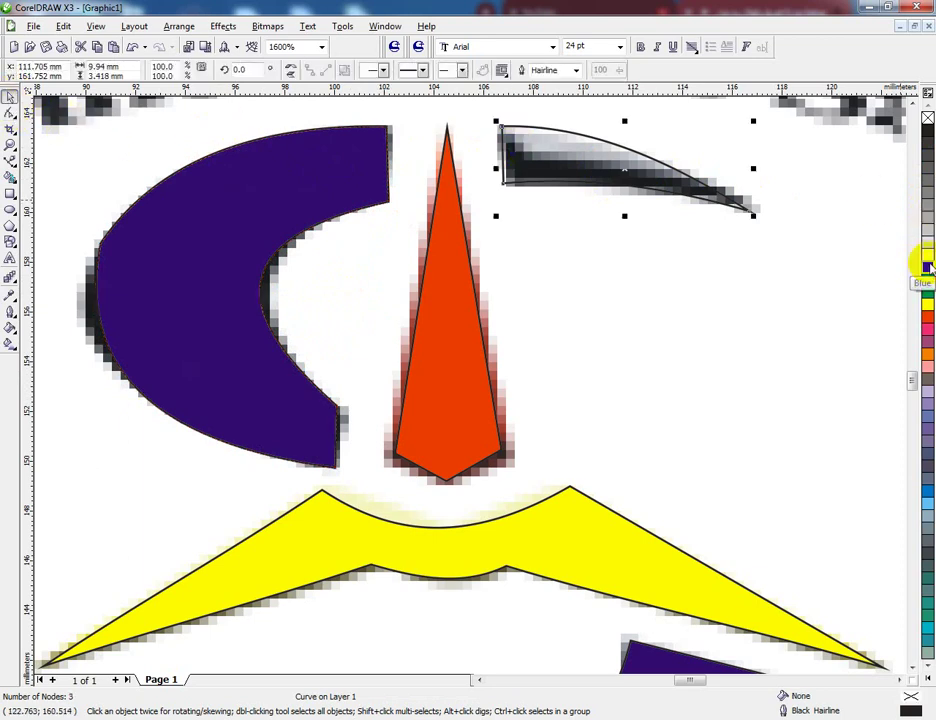
click(926, 267)
Step: Draw an ellipse over the logo's outer oval and stretch its top edge up to the oval, making it about 82.3 × 43.7 mm
scroll(476, 387, down, 3)
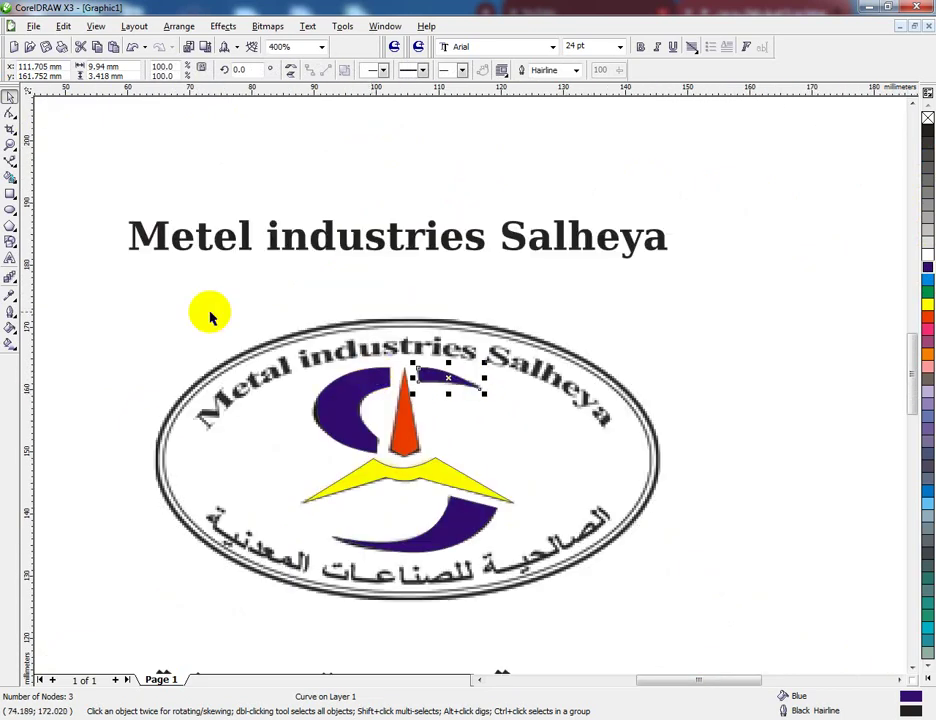
click(11, 212)
drag(147, 358, 597, 598)
drag(659, 596, 661, 596)
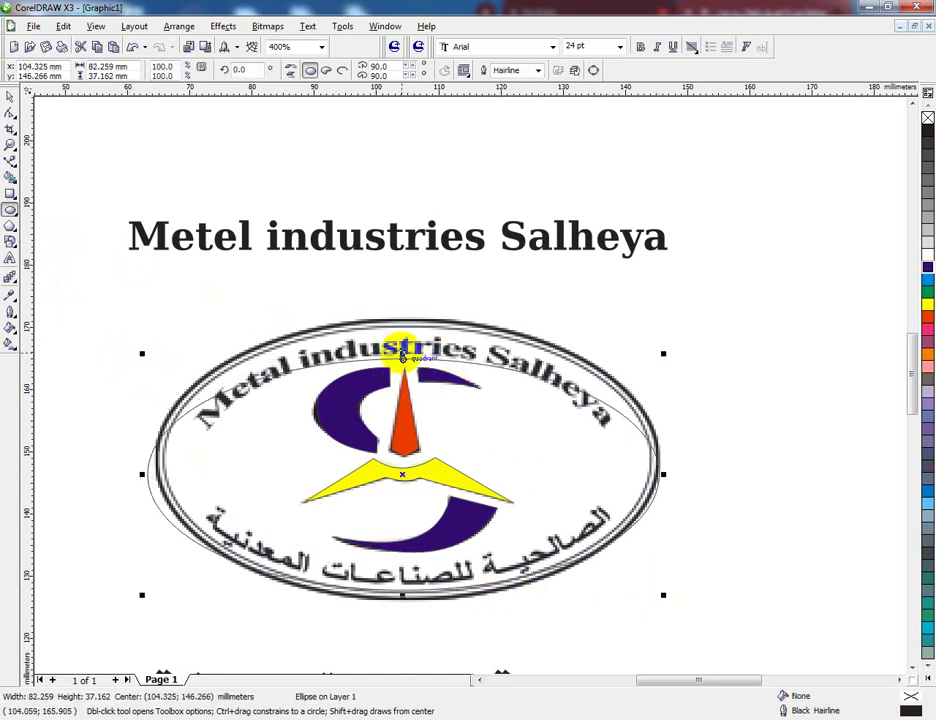
drag(403, 352, 403, 311)
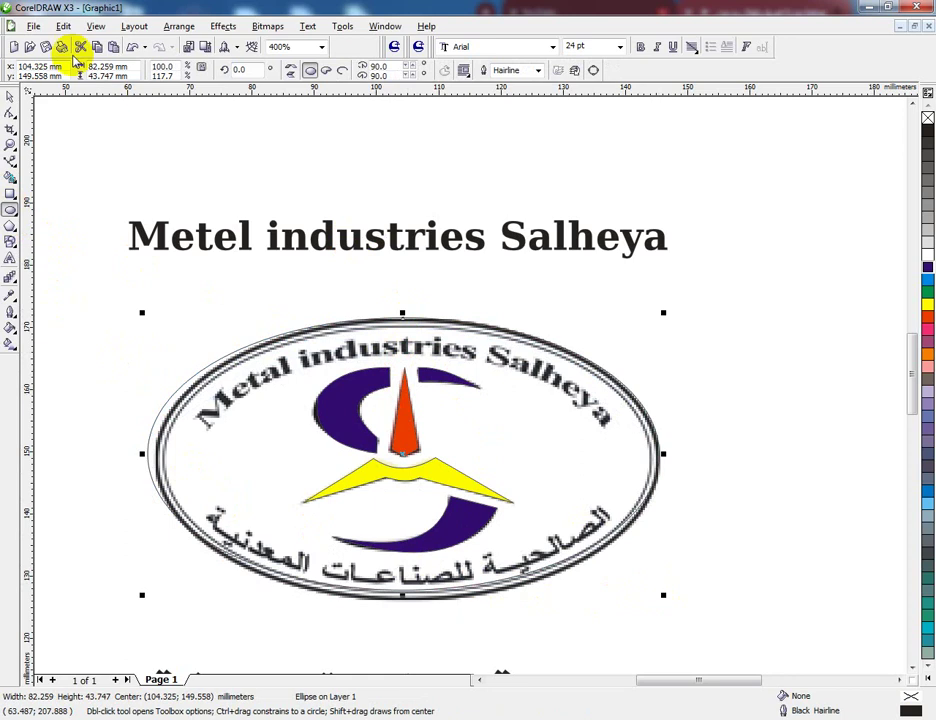
Step: Select the "Metel industries Salheya" heading above the logo for node editing
click(10, 114)
click(467, 244)
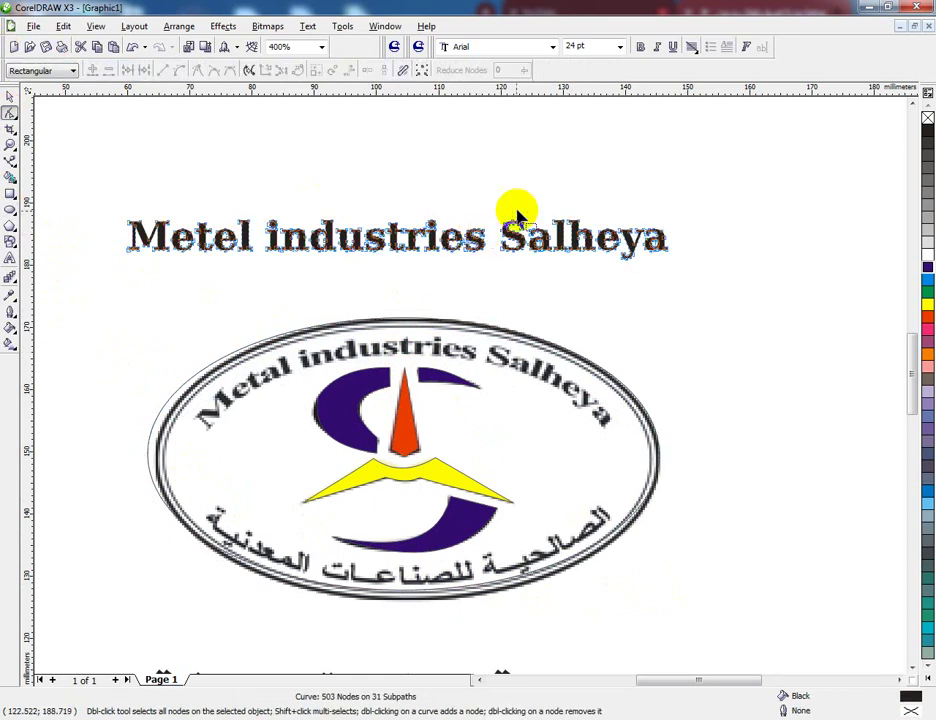